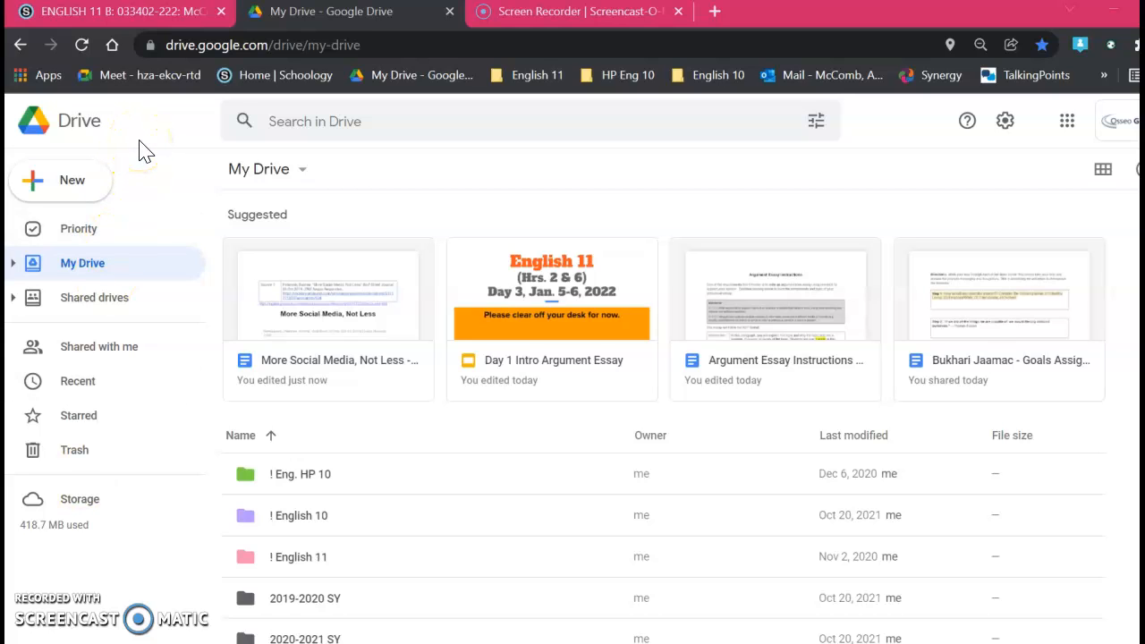
Step: Create a new folder named "Argument Essay 2022" in My Drive
click(51, 193)
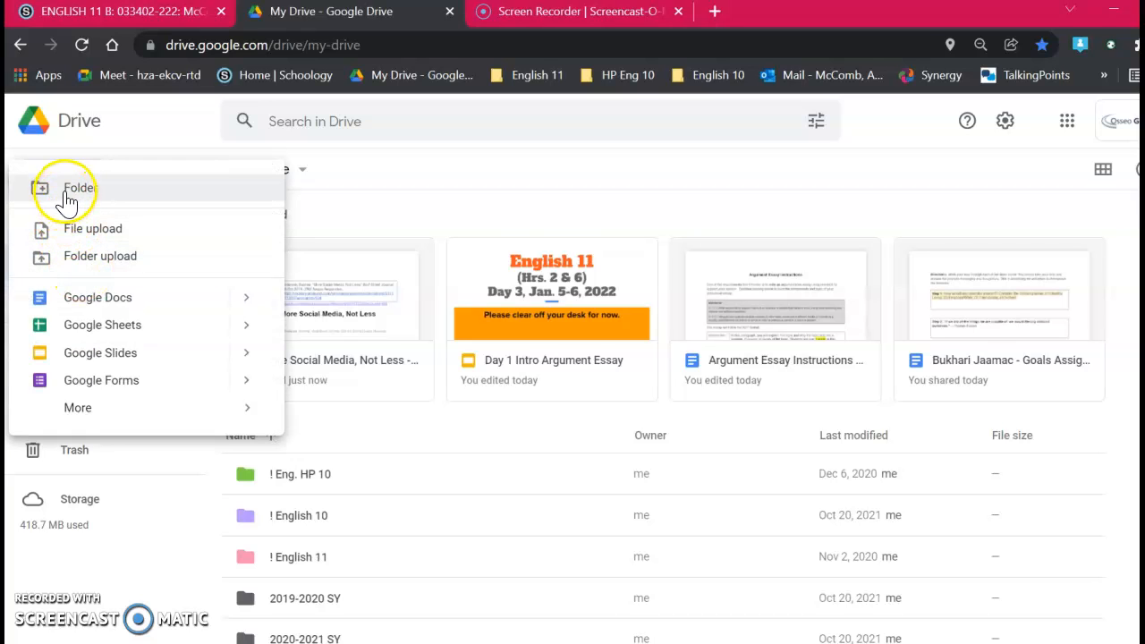
click(66, 193)
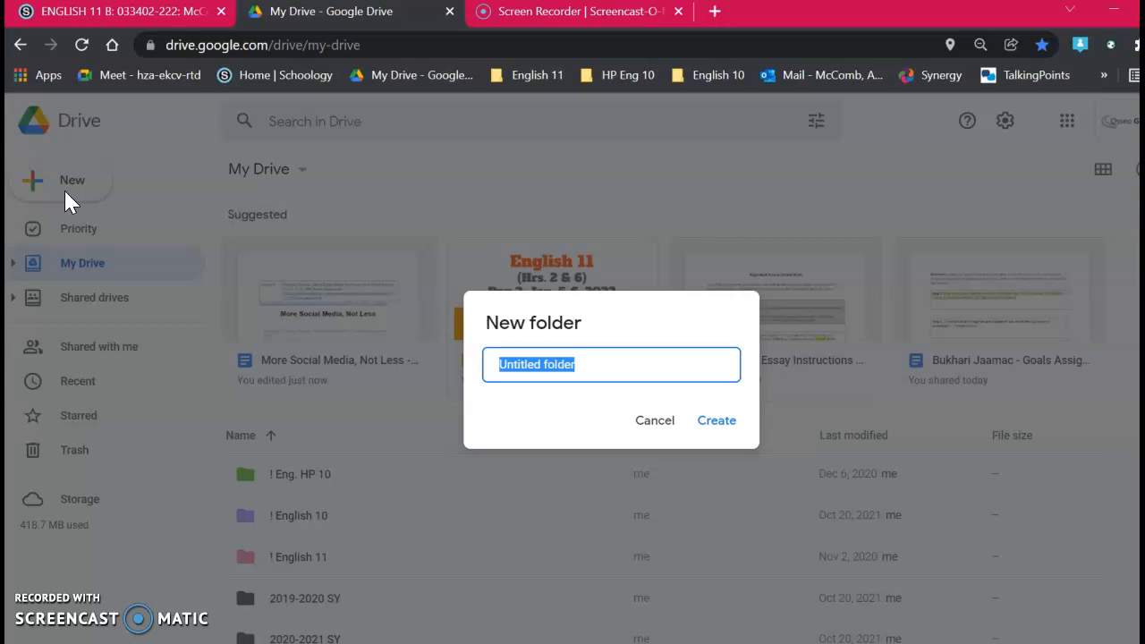
text(Argument Essay 2022)
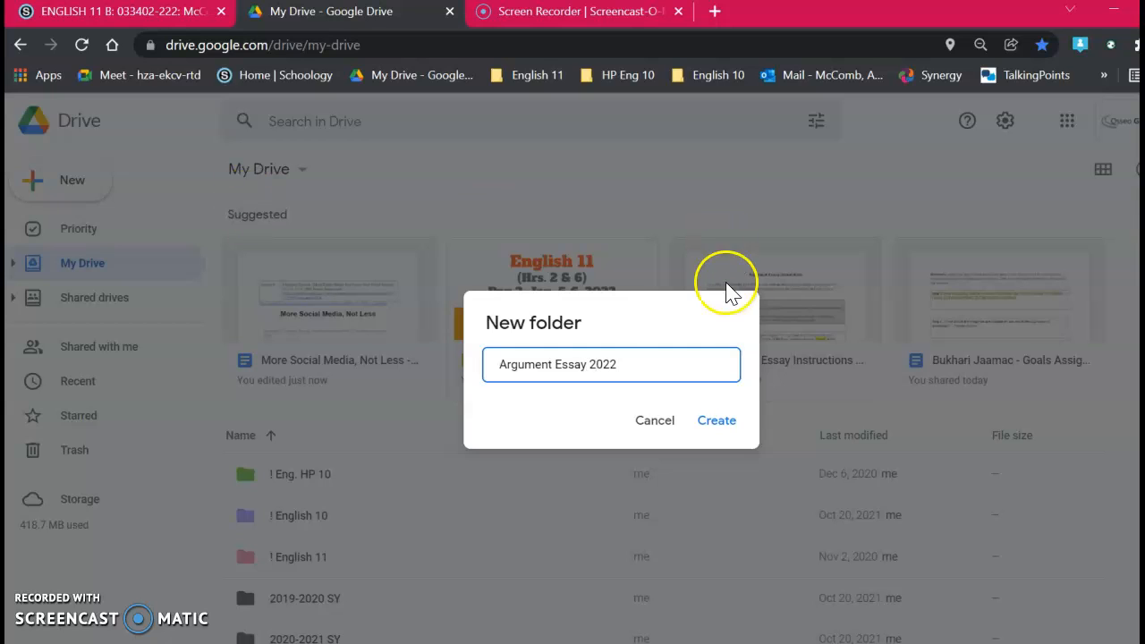
click(740, 439)
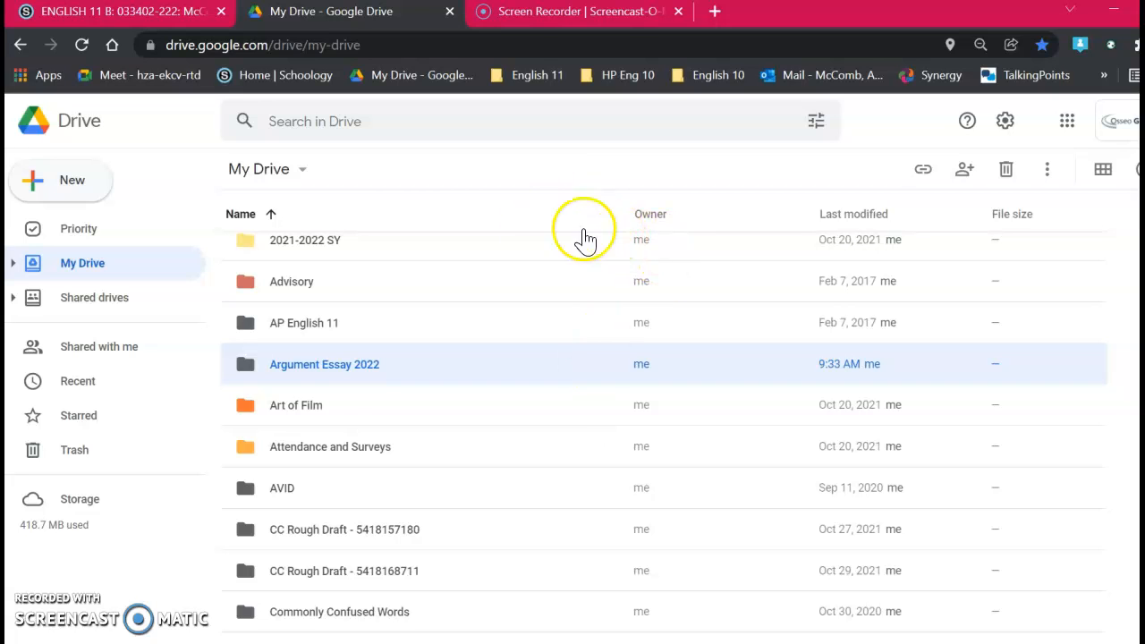
Step: Change the color of the Argument Essay 2022 folder to red
right_click(320, 379)
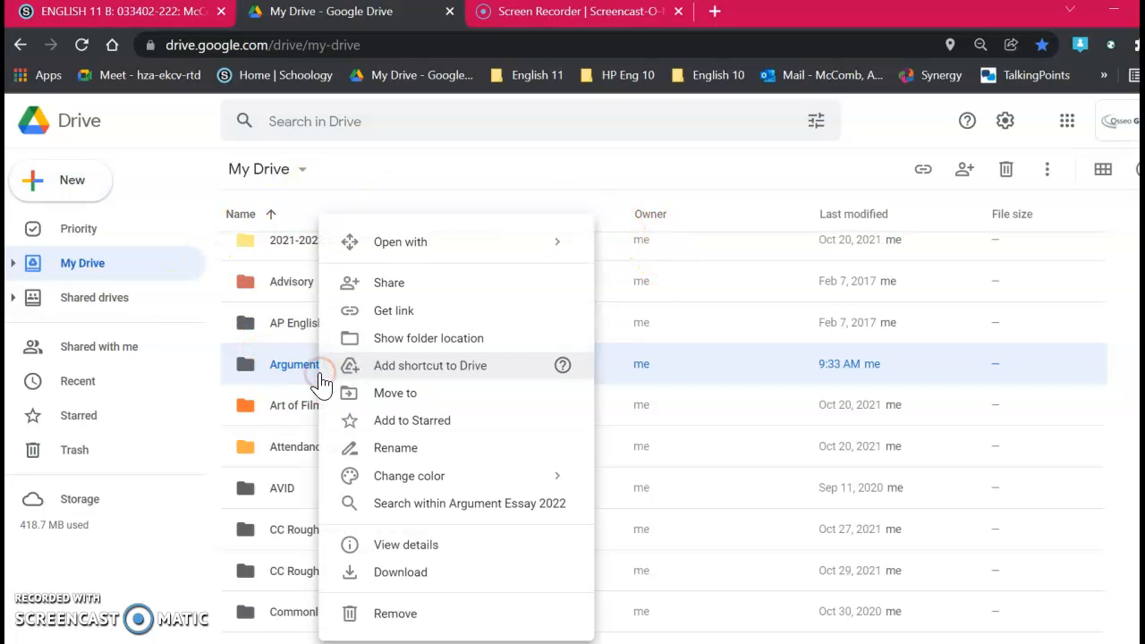
mouse_move(409, 475)
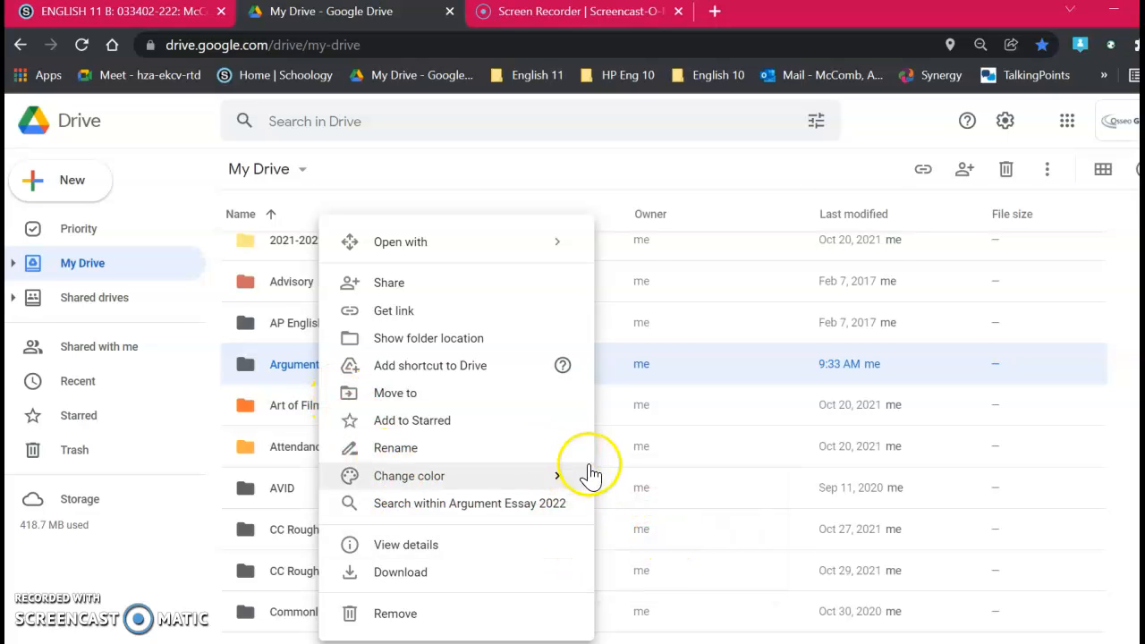
mouse_move(545, 477)
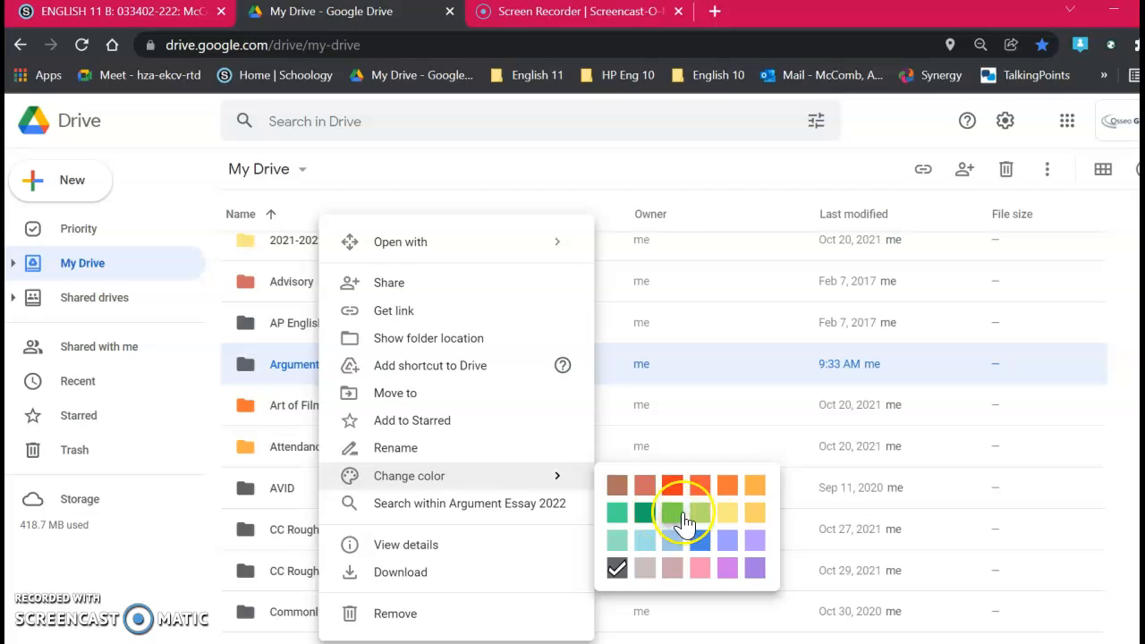
click(671, 487)
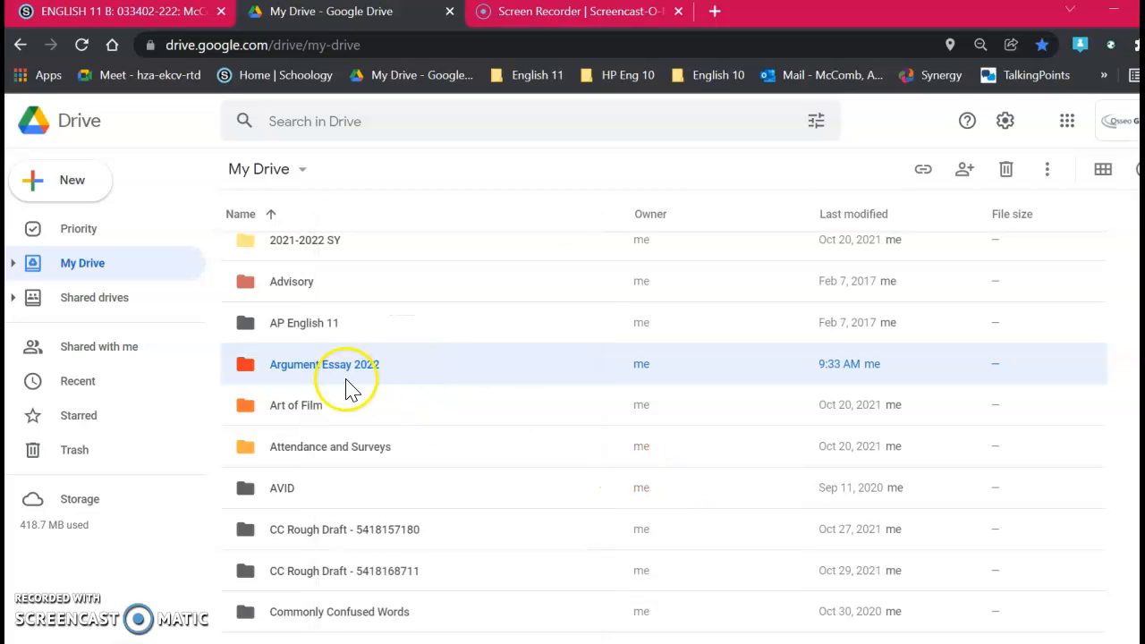
Step: Open the Argument Essay 2022 folder and create a blank Google Docs document inside it
double_click(335, 374)
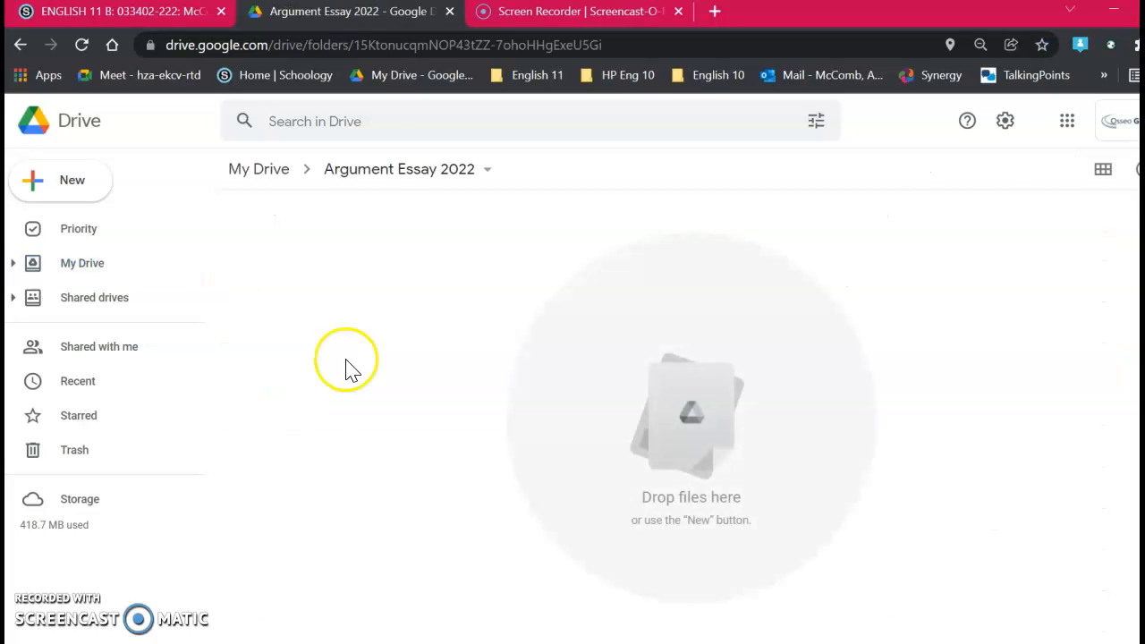
click(44, 190)
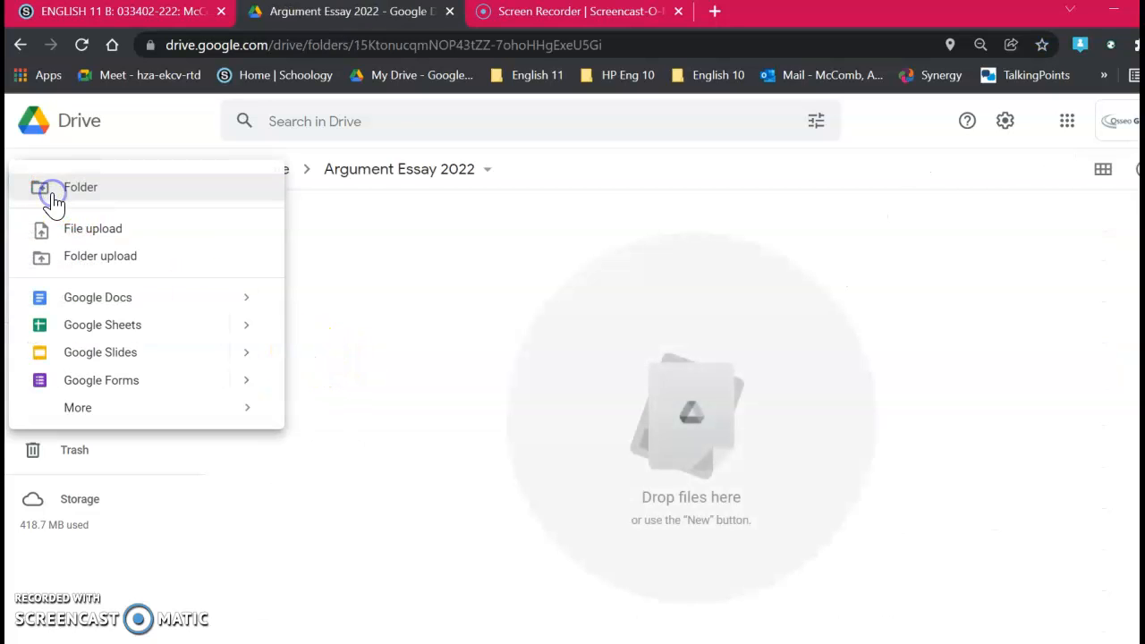
click(77, 302)
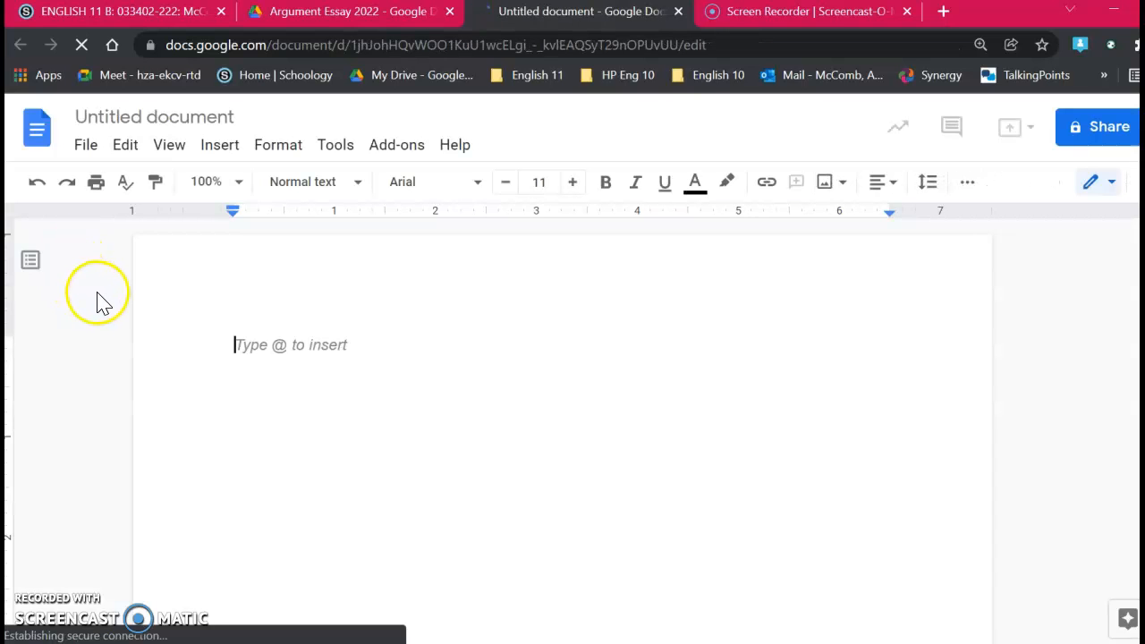
Step: Rename the untitled document as "Research Articles" and return to the document body
click(125, 119)
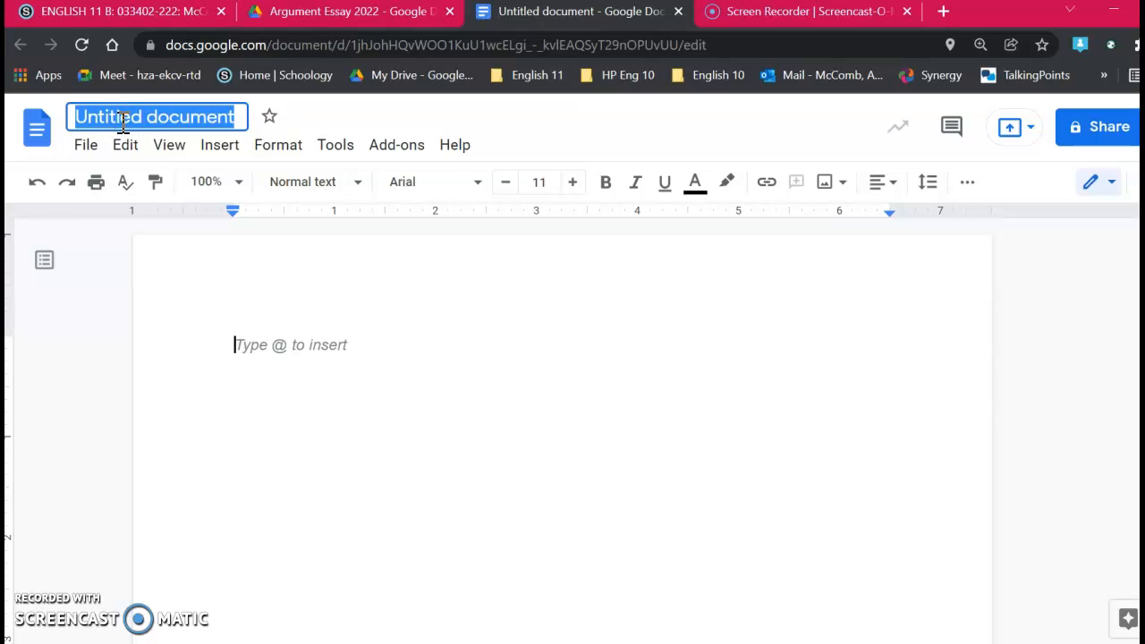
text(Research Articles)
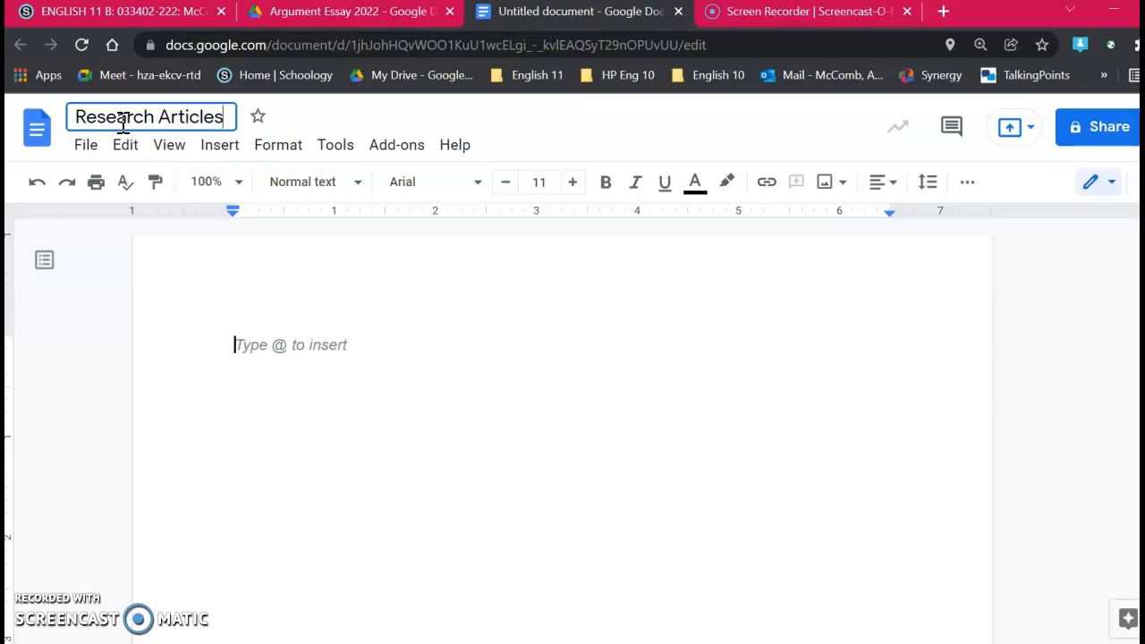
click(320, 344)
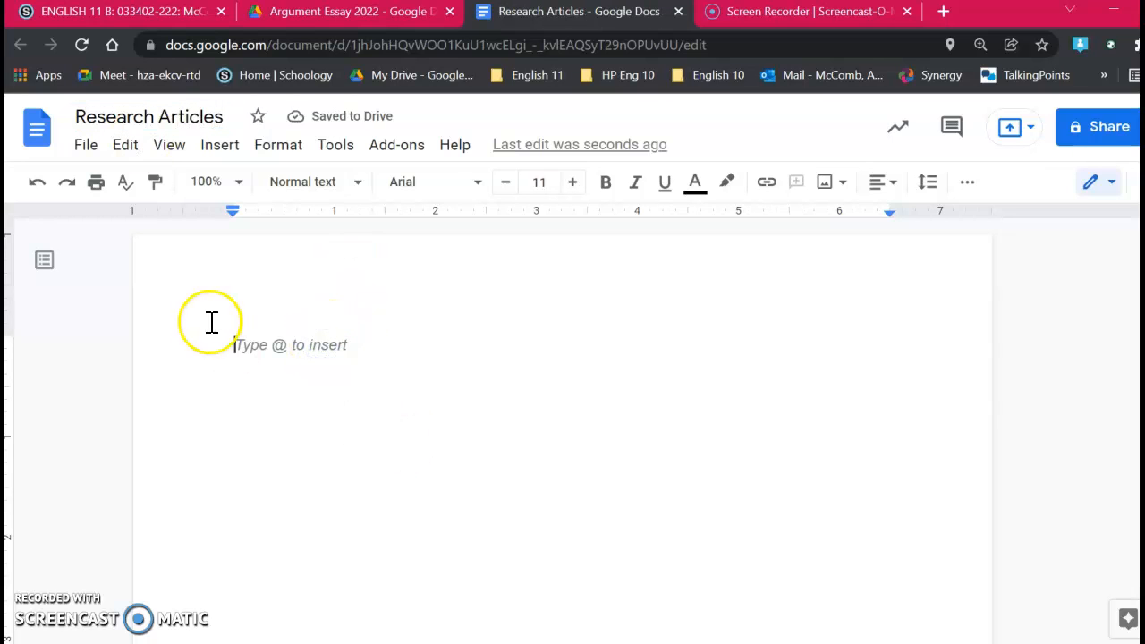
Step: Insert page numbers in the upper-right of the header, starting on the first page
click(221, 145)
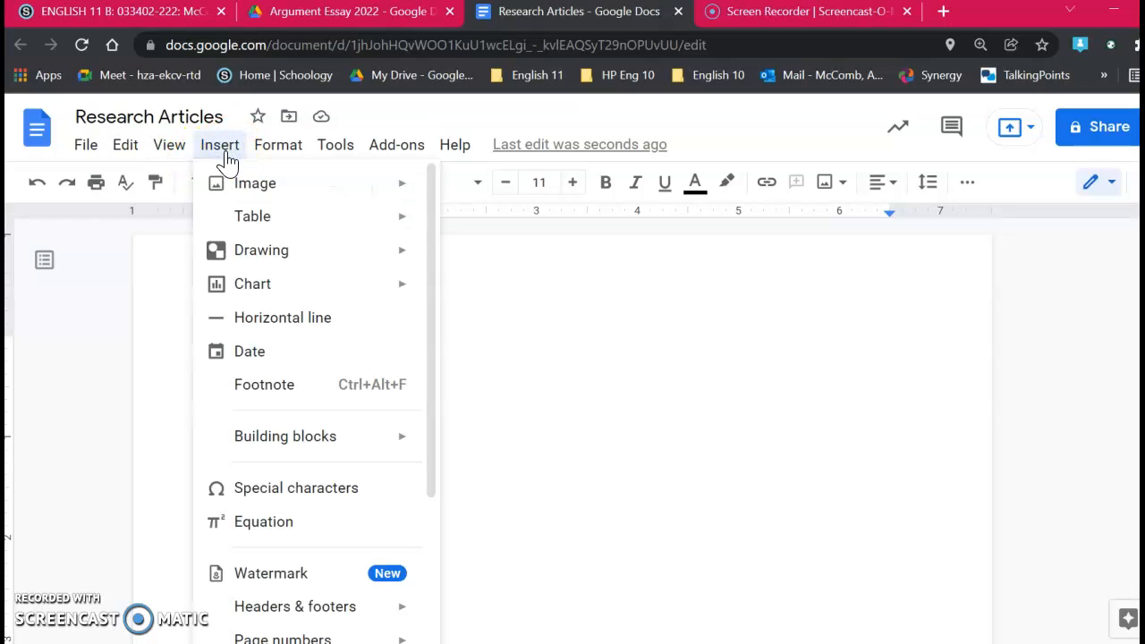
scroll(315, 469, down, 3)
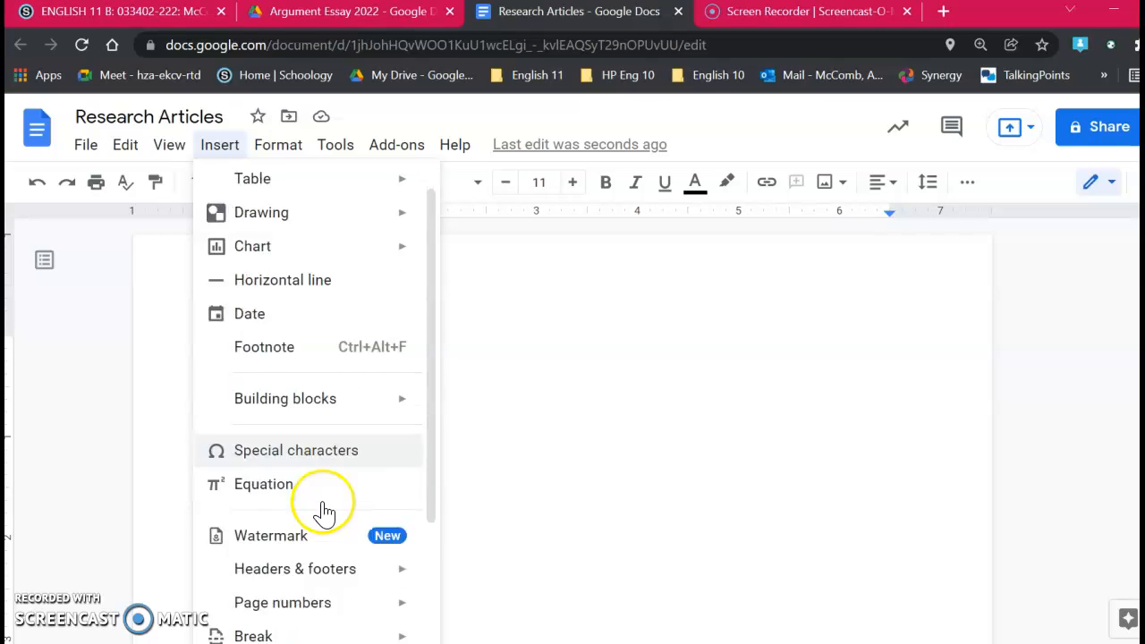
mouse_move(317, 546)
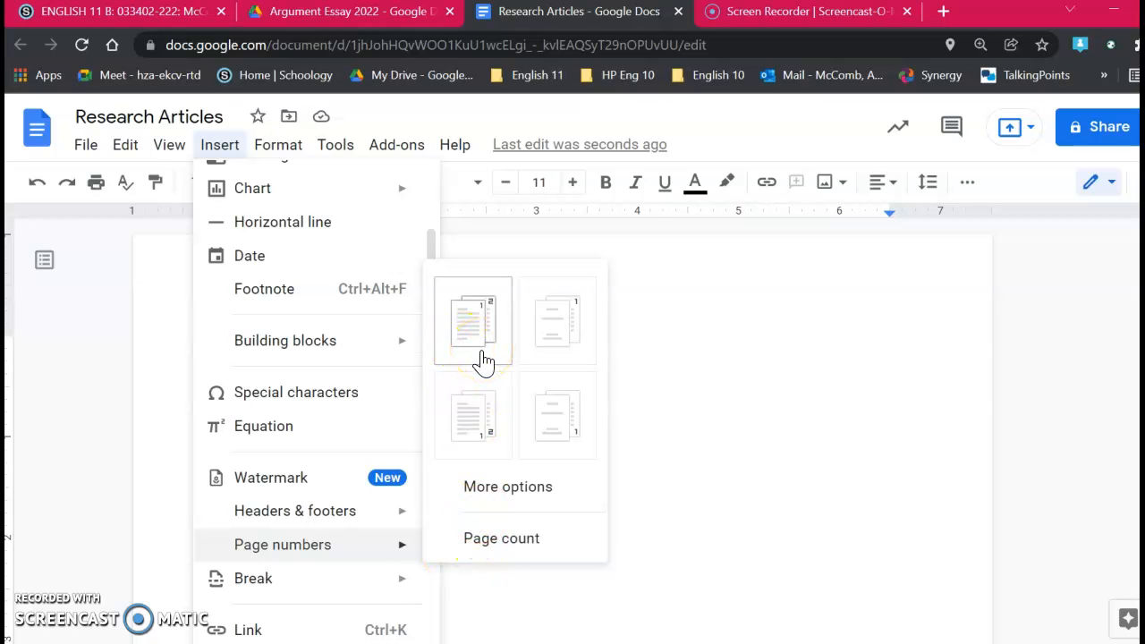
click(483, 361)
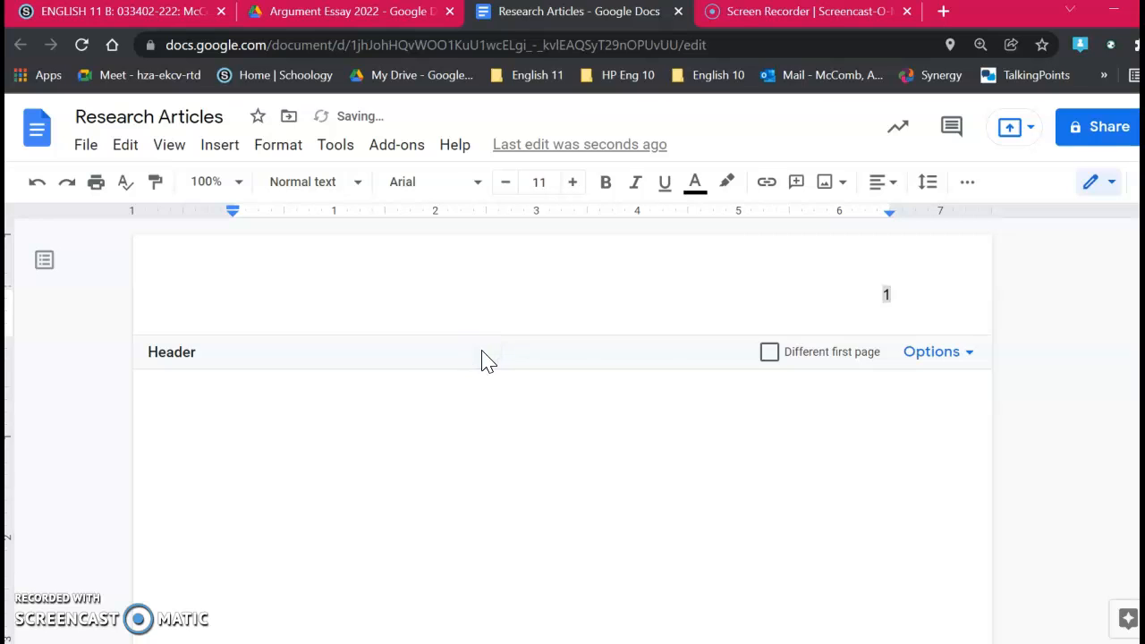
Step: Add the author's last name before the page number in the header and return to the document body
click(868, 297)
text(McComb)
click(261, 465)
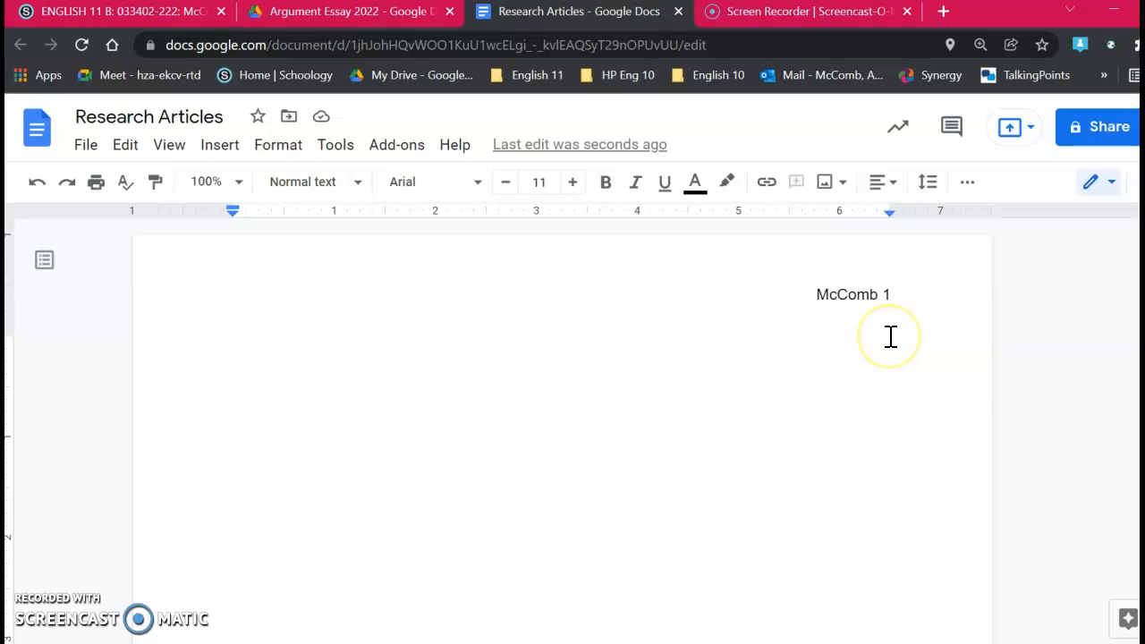
Step: Open the document's sharing settings and try adding a teacher by name as an editor
click(1082, 136)
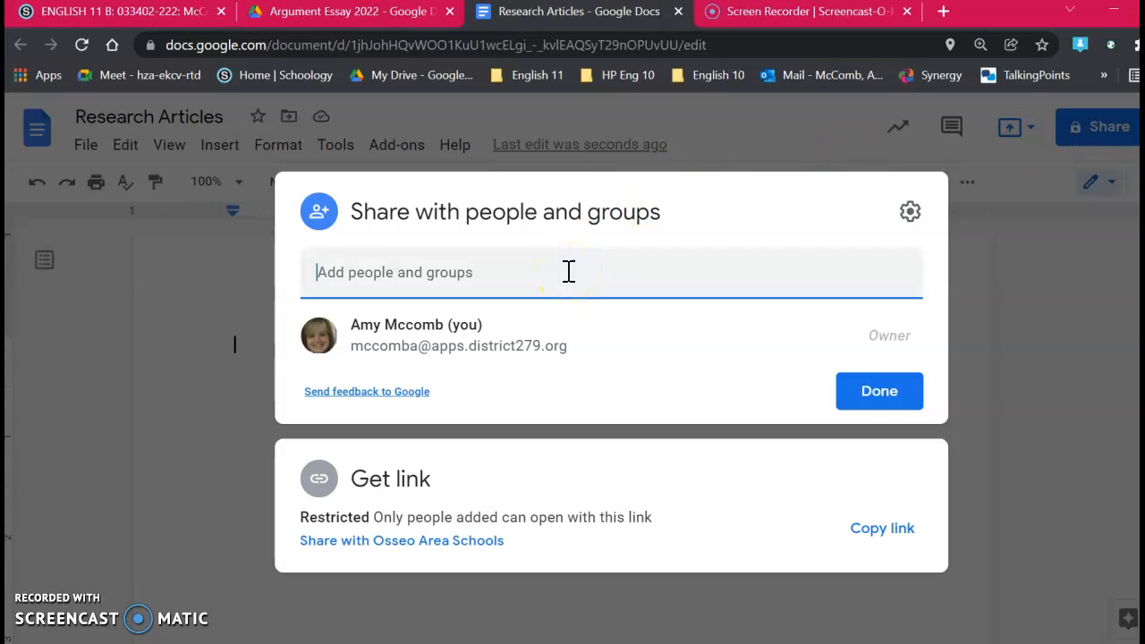
text(Caroline M)
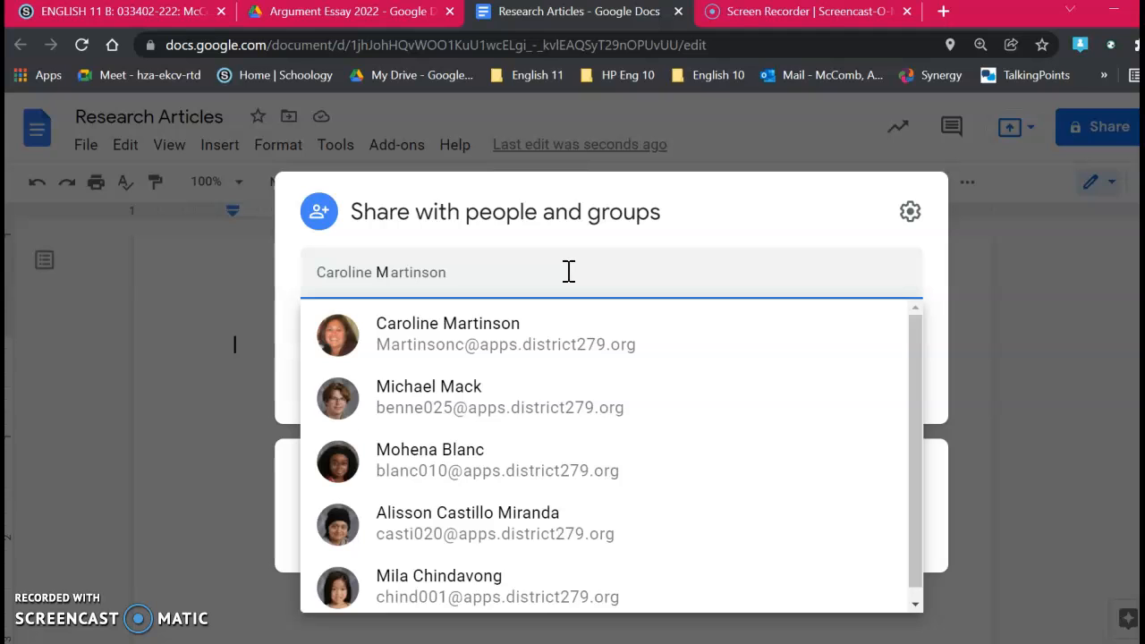
key(BackSpace)
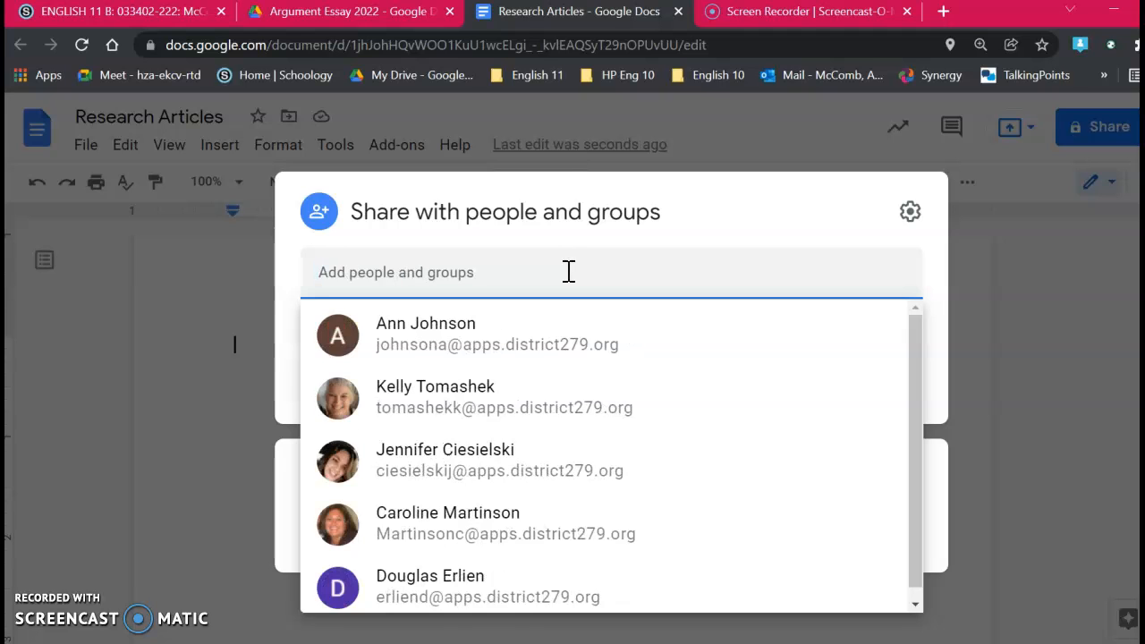
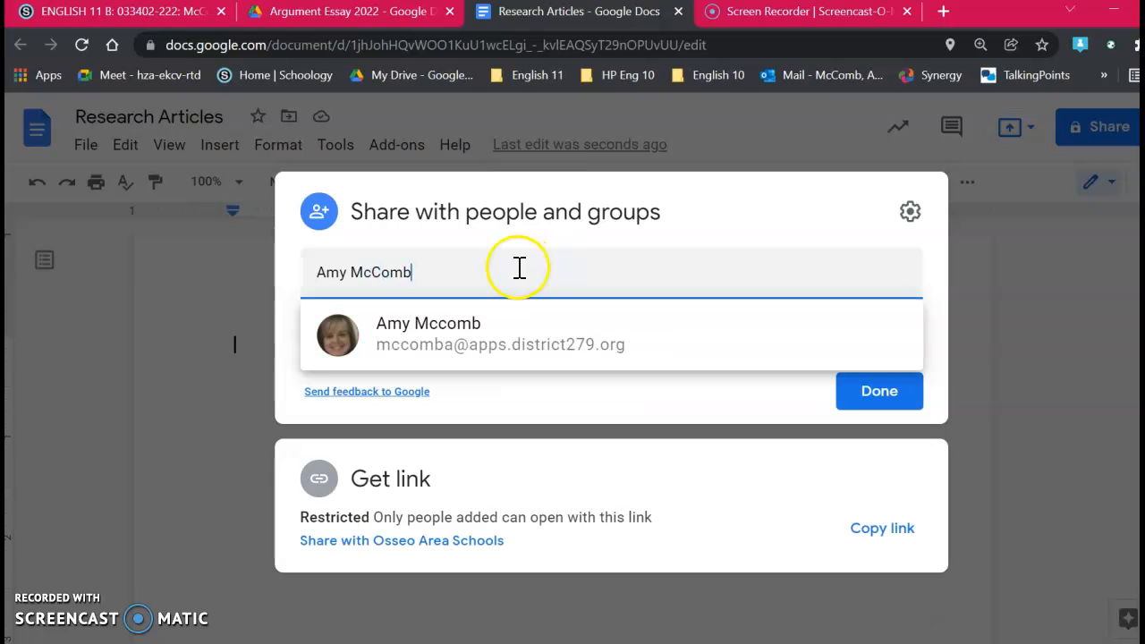
click(499, 349)
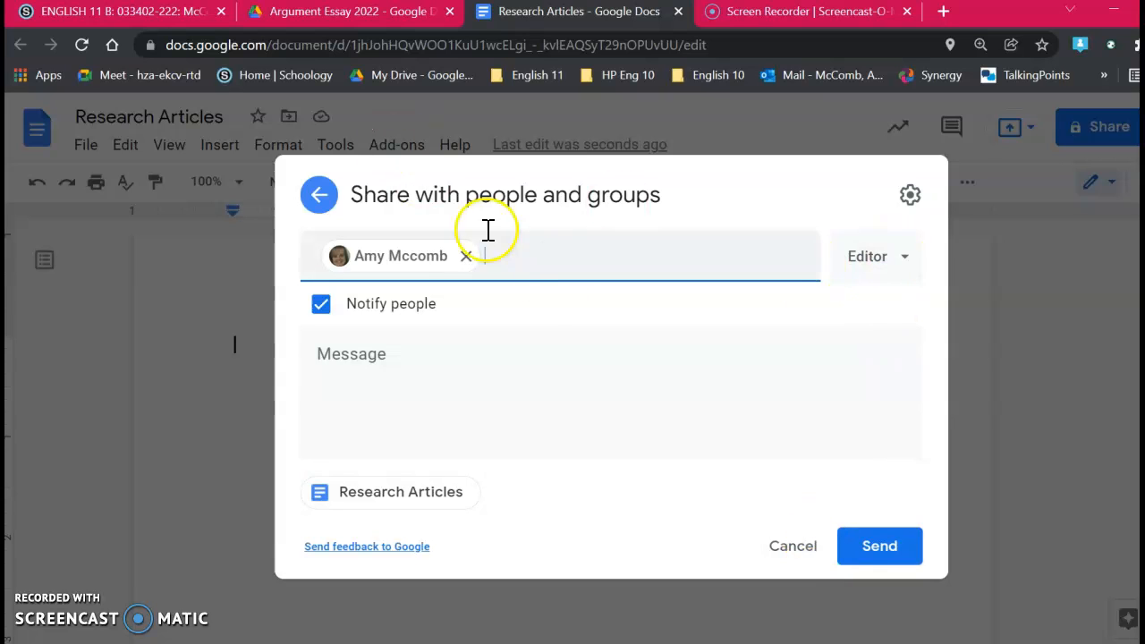
click(465, 258)
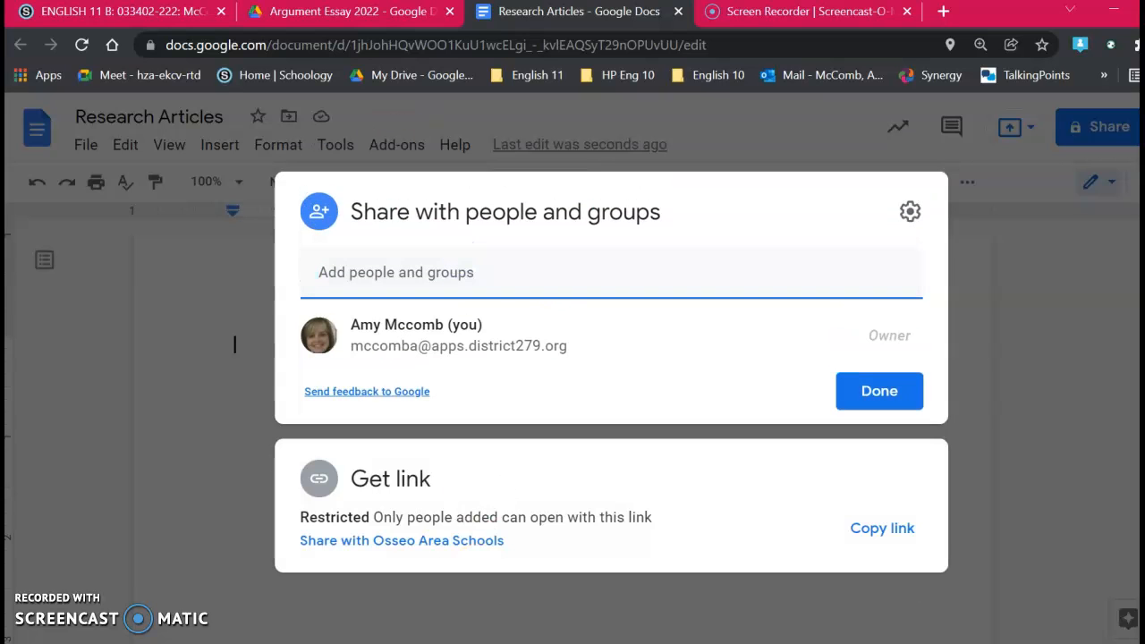
Step: Set the document's link access to "Anyone with the link" as Viewer and close the sharing settings
click(396, 546)
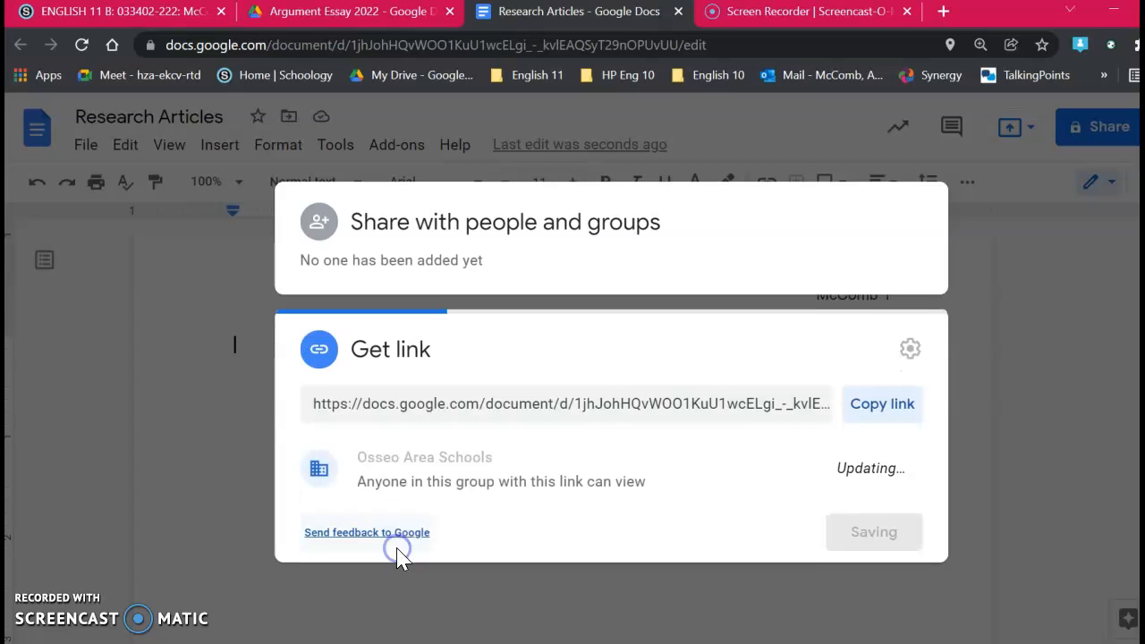
click(486, 452)
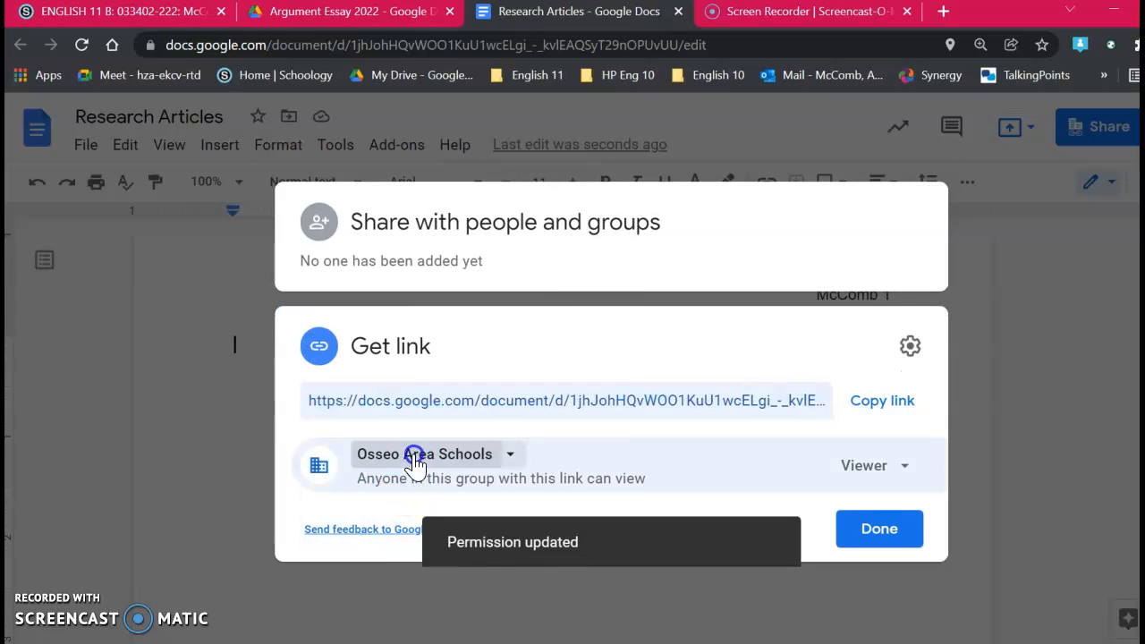
click(462, 427)
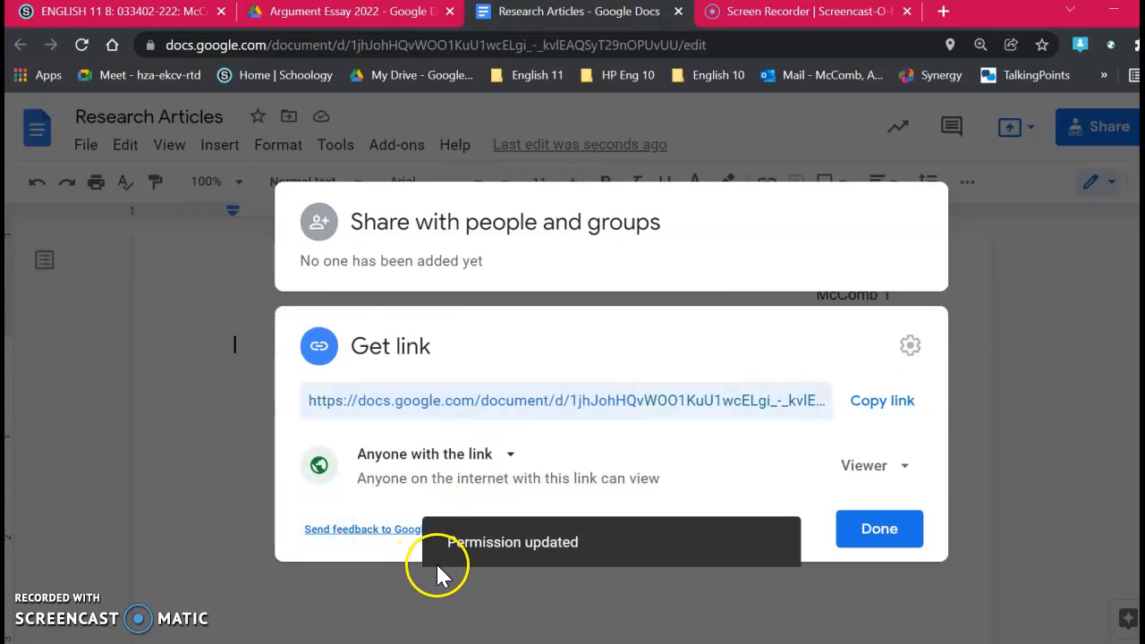
click(881, 530)
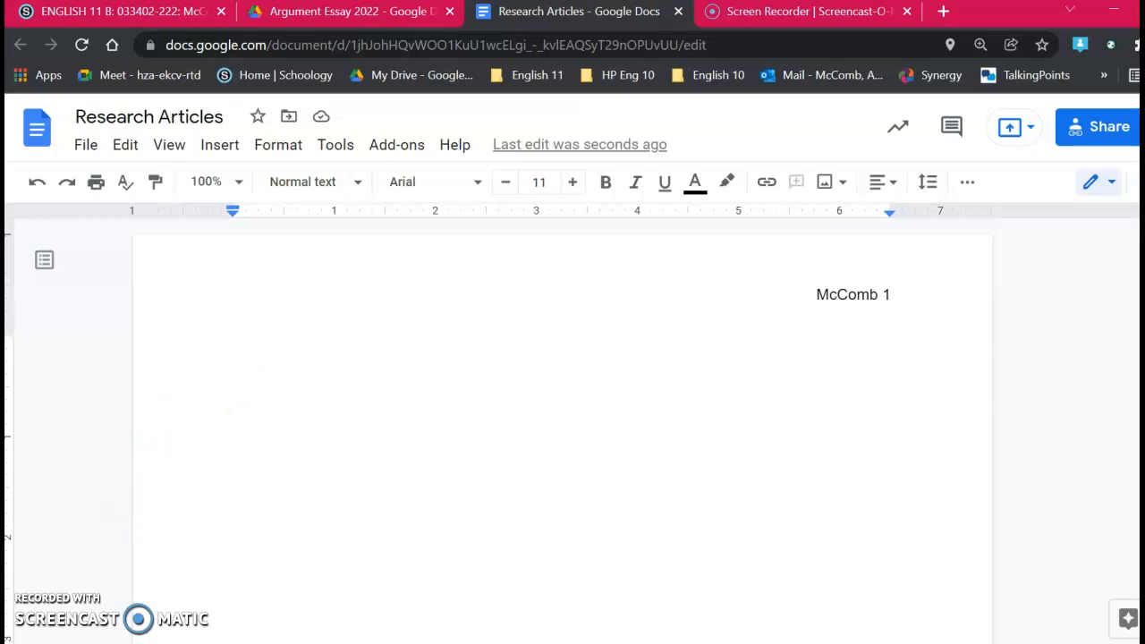
Step: Switch to the Schoology English 11 course and open Argument Essay Instructions in the Week 3: Jan. 3-7 folder of Daily Slides
click(116, 12)
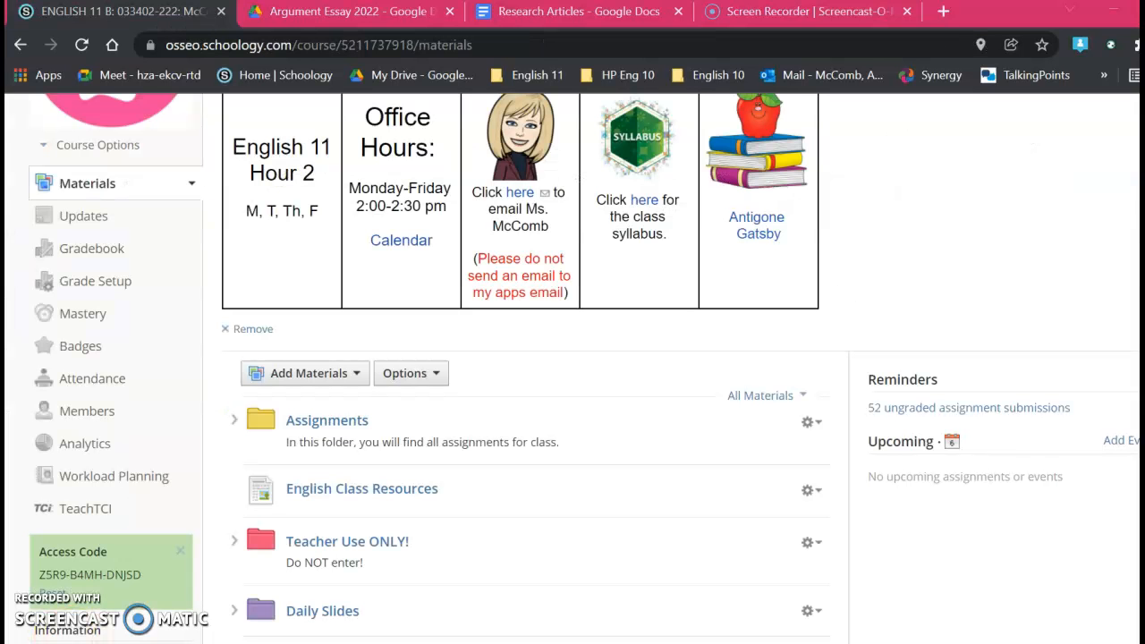
click(303, 613)
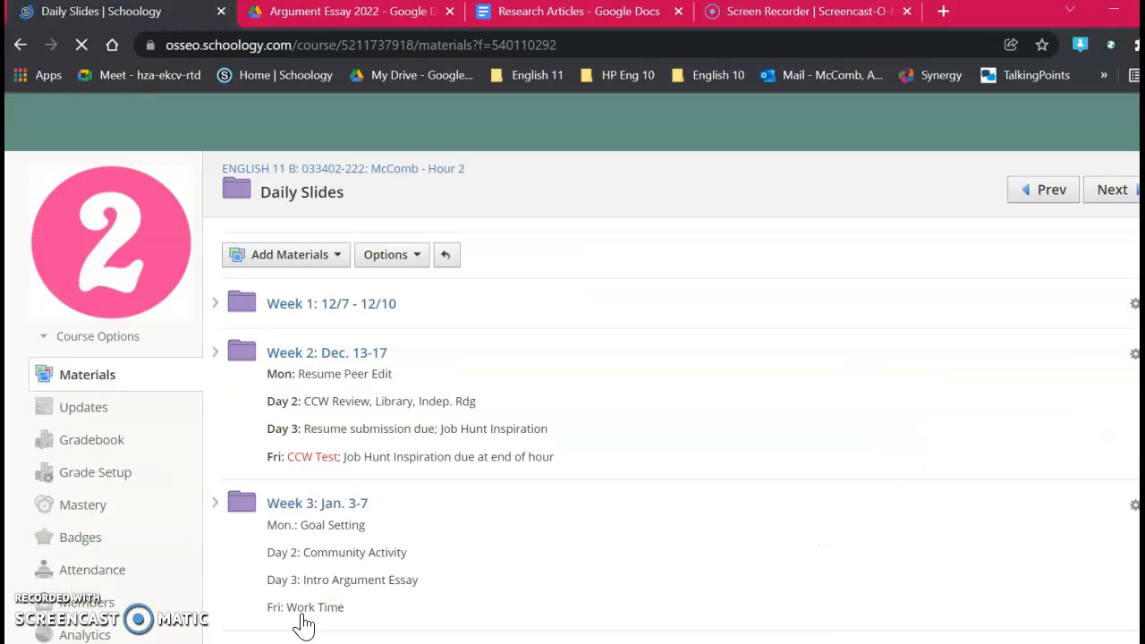
click(357, 506)
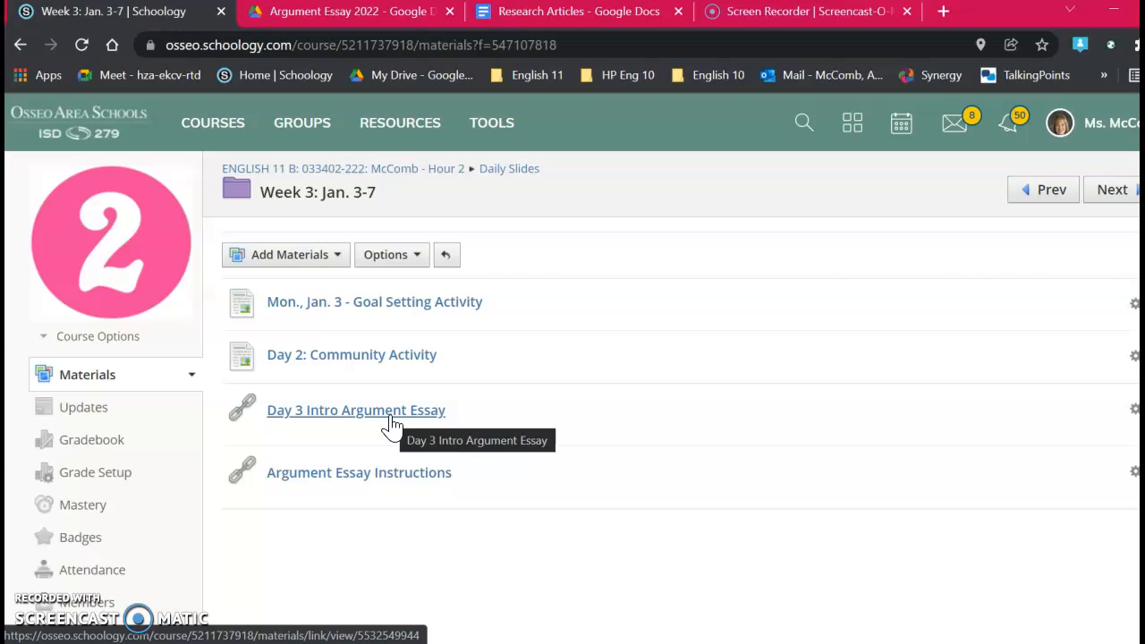
click(378, 487)
click(367, 419)
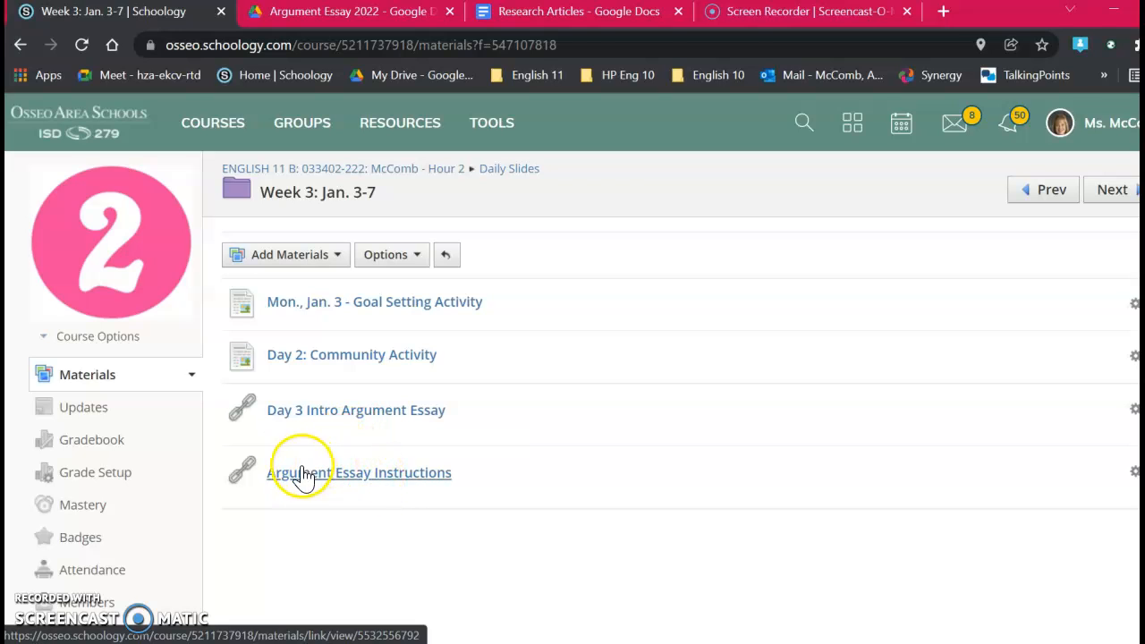
click(401, 488)
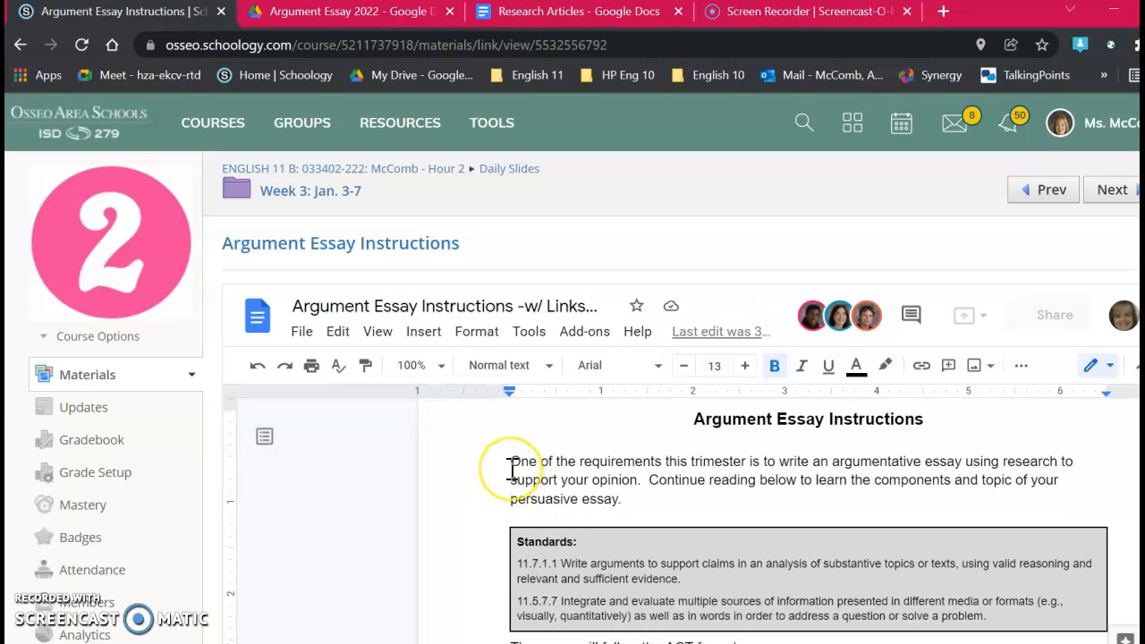
Step: Find the article source link in the essay instructions and open the linked Social Media Electronic Articles document
scroll(512, 470, down, 1)
scroll(514, 466, down, 5)
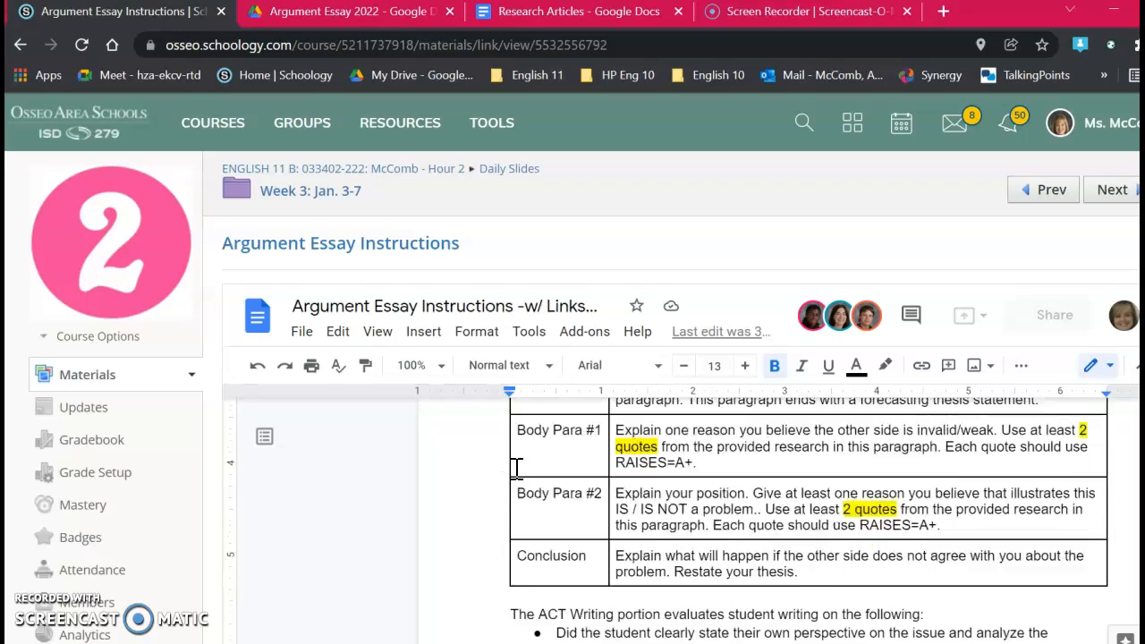
scroll(520, 469, down, 10)
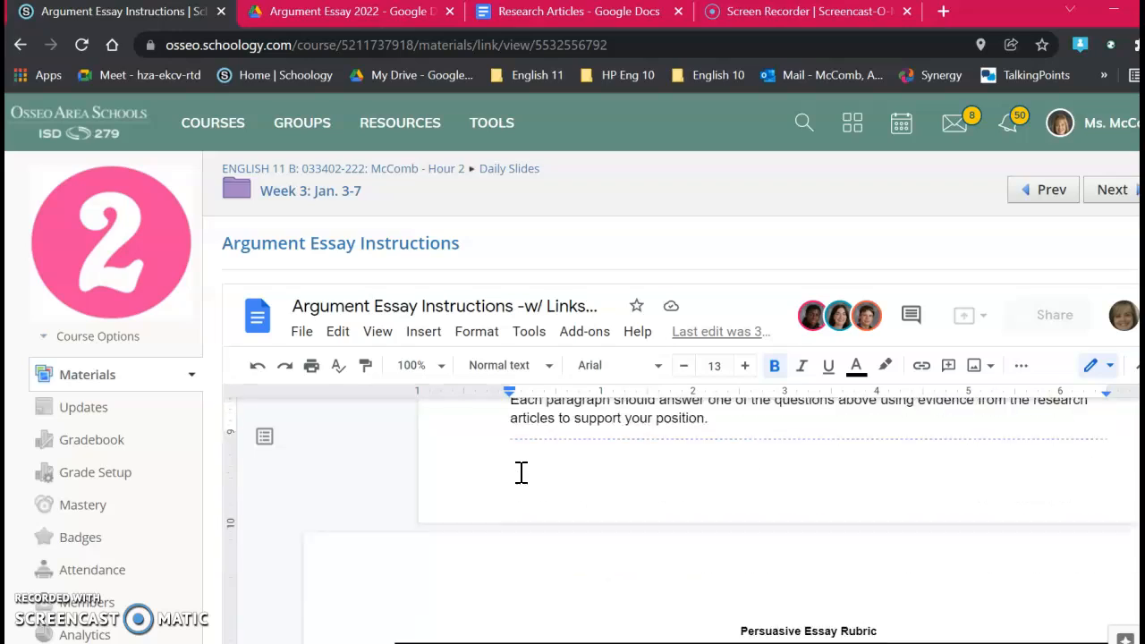
scroll(514, 475, down, 10)
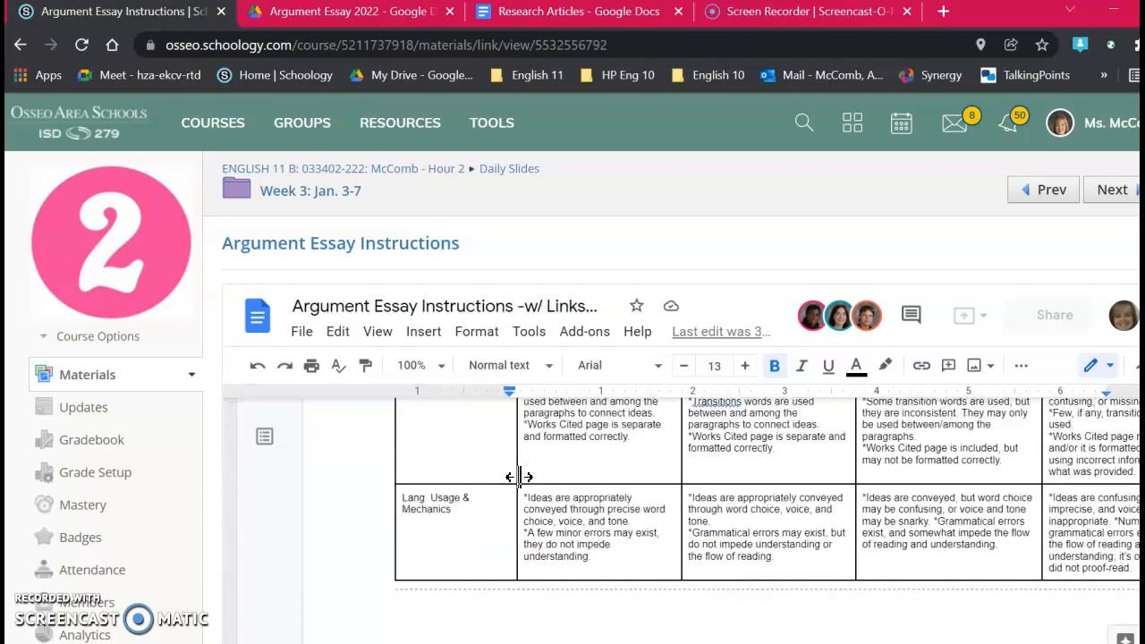
scroll(520, 477, down, 2)
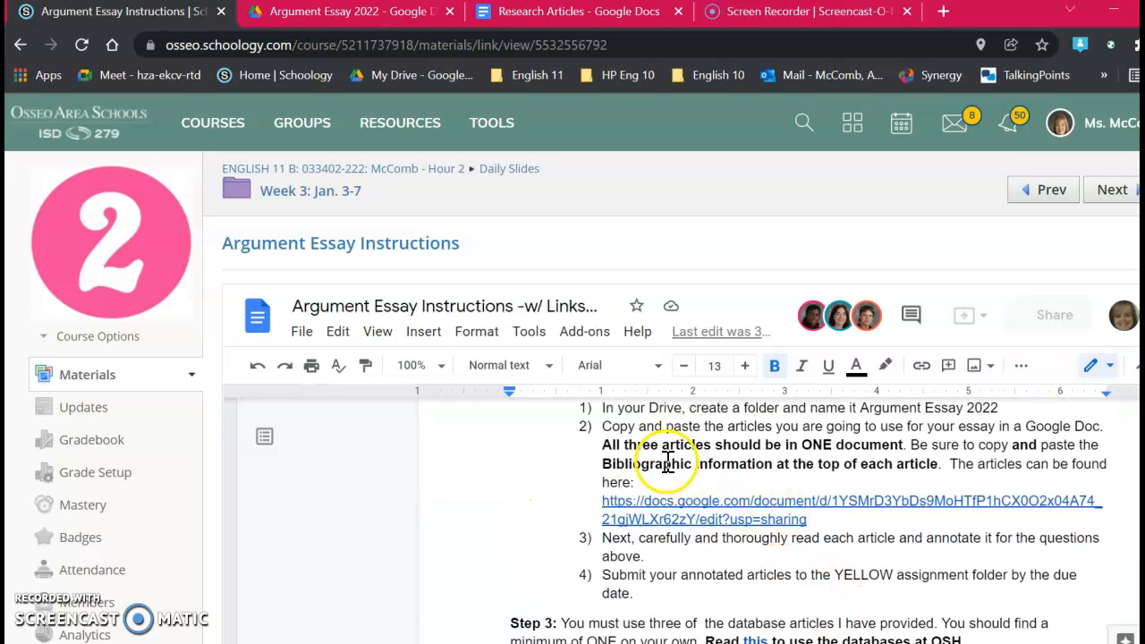
click(791, 502)
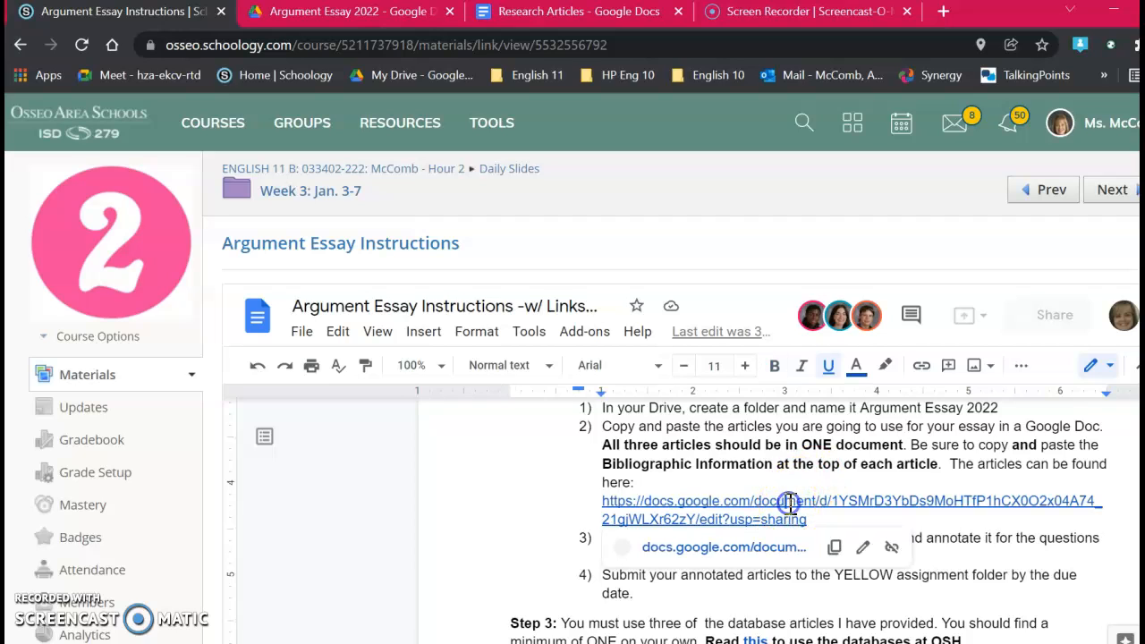
click(766, 547)
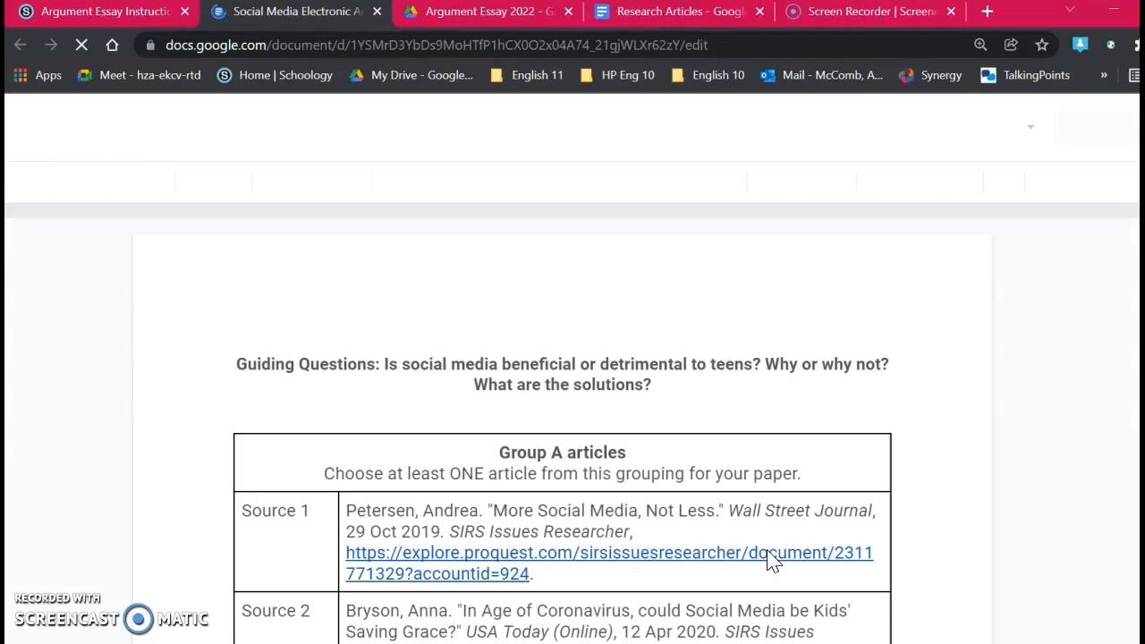
Step: Review the Group A, B and C article lists and open the Source 1 article, "More Social Media, Not Less."
scroll(773, 550, down, 2)
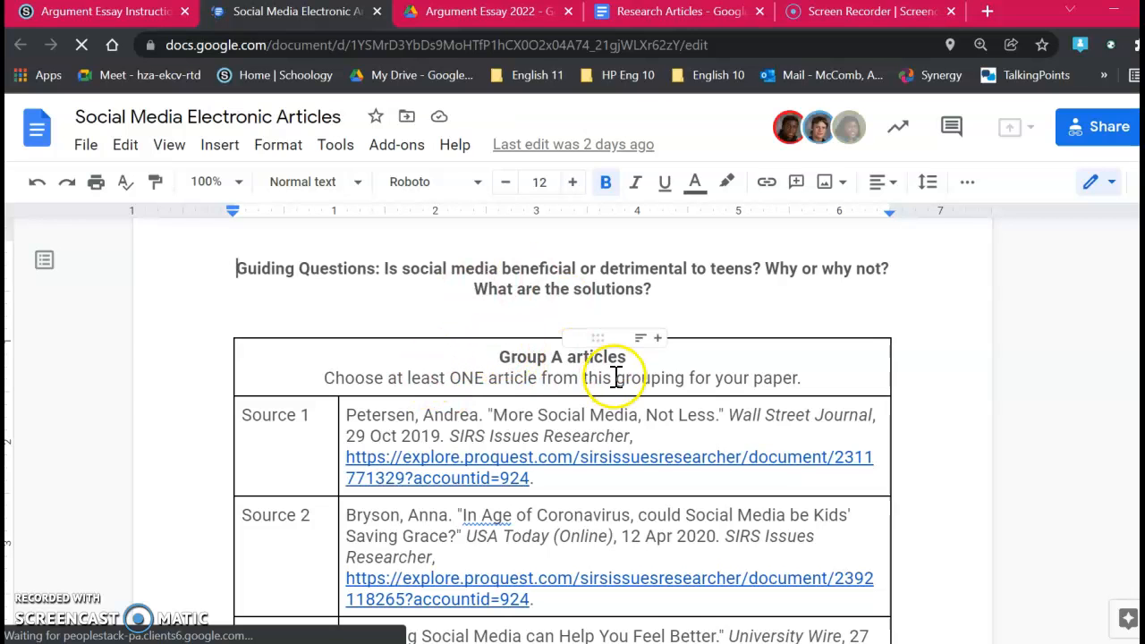
scroll(616, 389, down, 2)
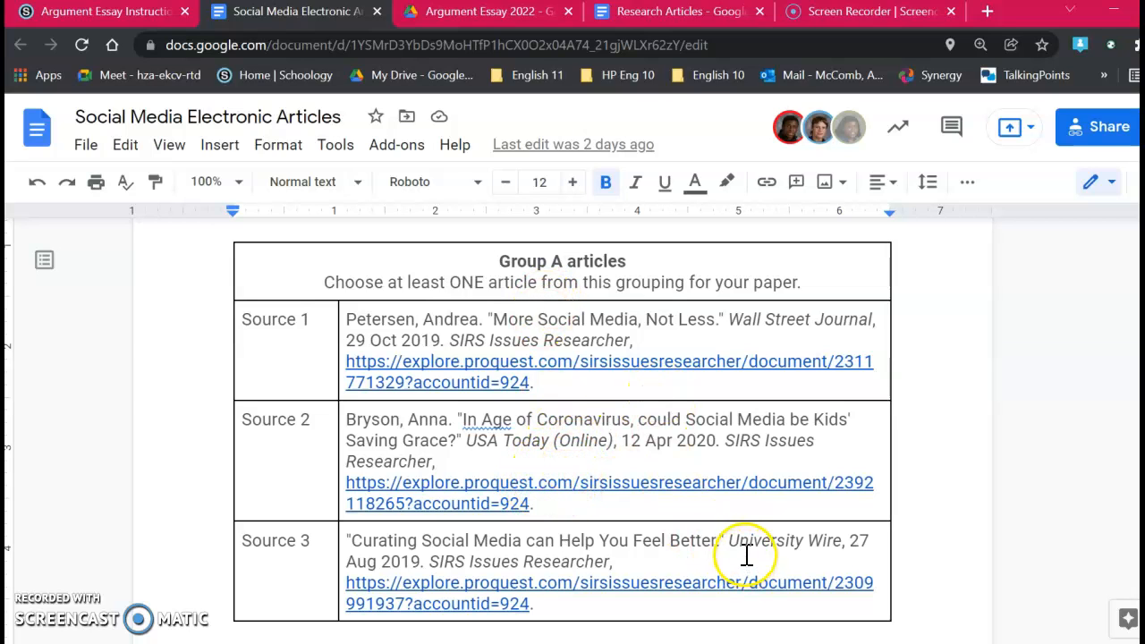
scroll(744, 554, down, 1)
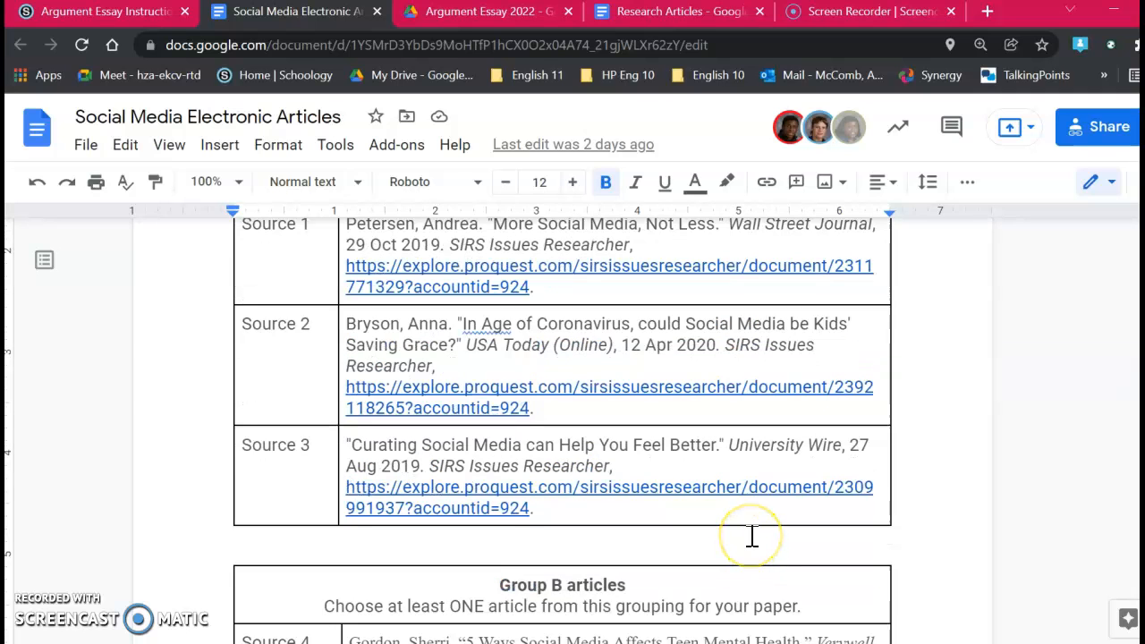
scroll(753, 535, down, 3)
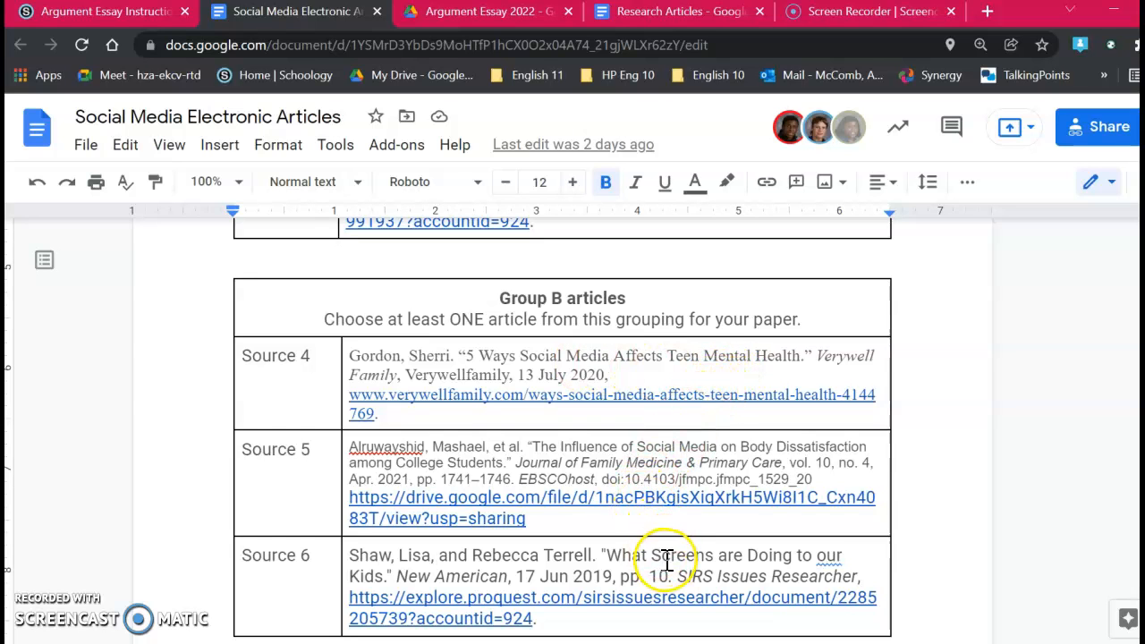
scroll(666, 559, down, 5)
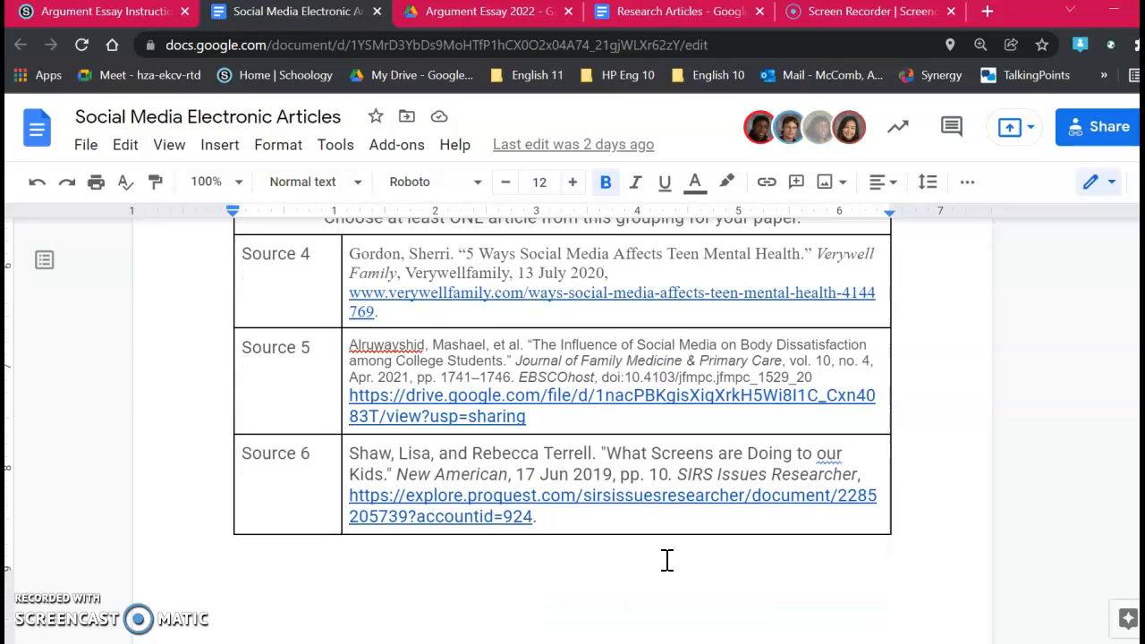
scroll(669, 553, down, 2)
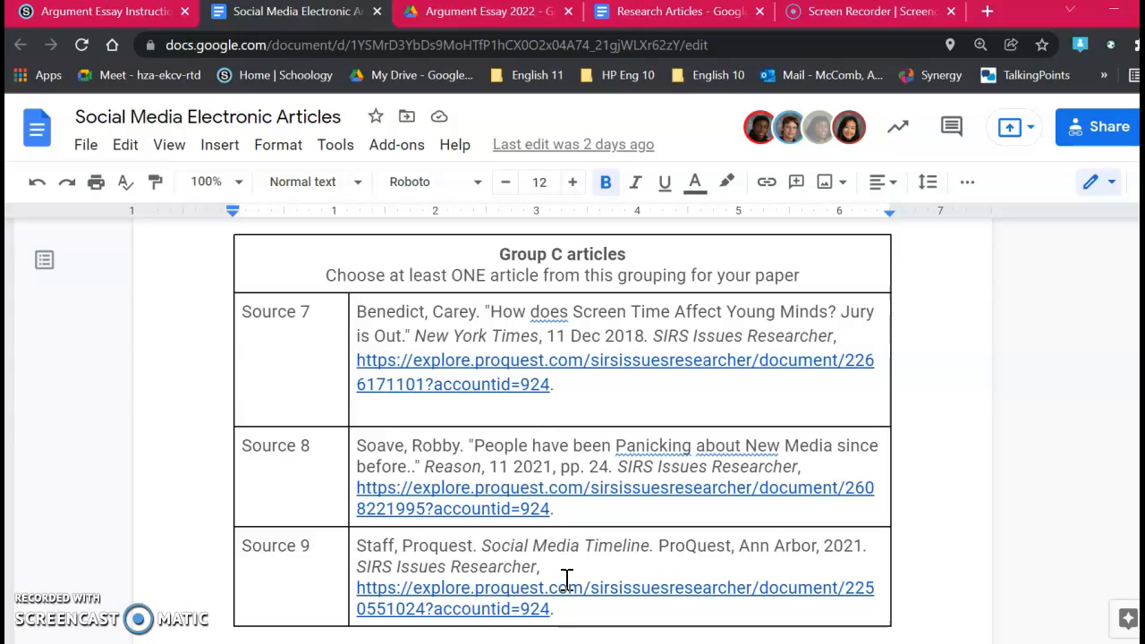
scroll(569, 555, up, 15)
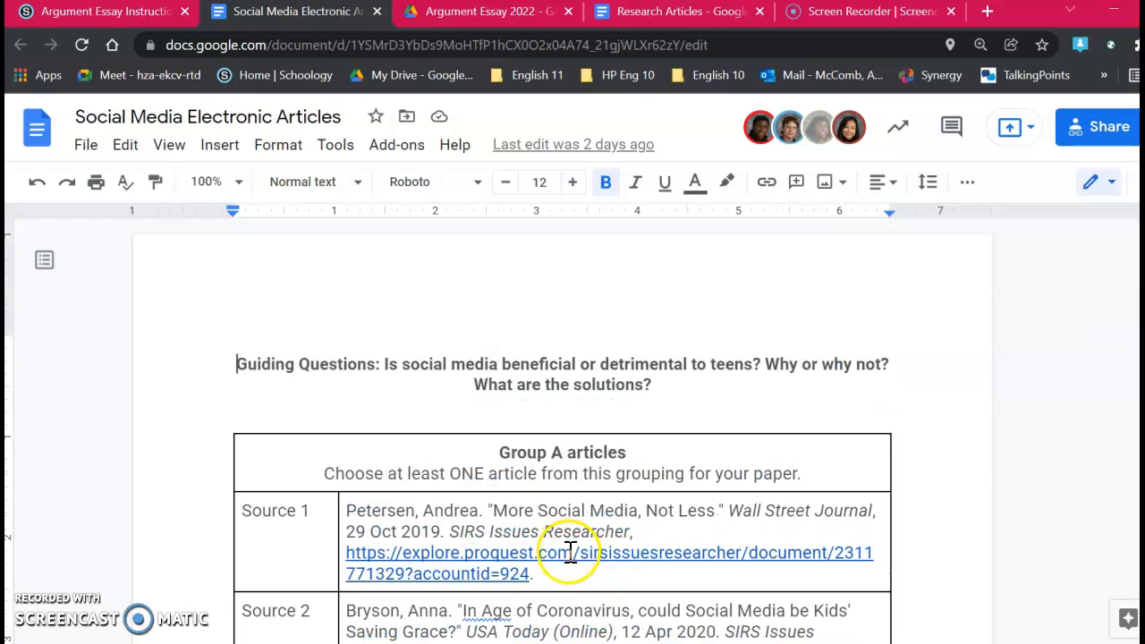
click(570, 552)
click(698, 612)
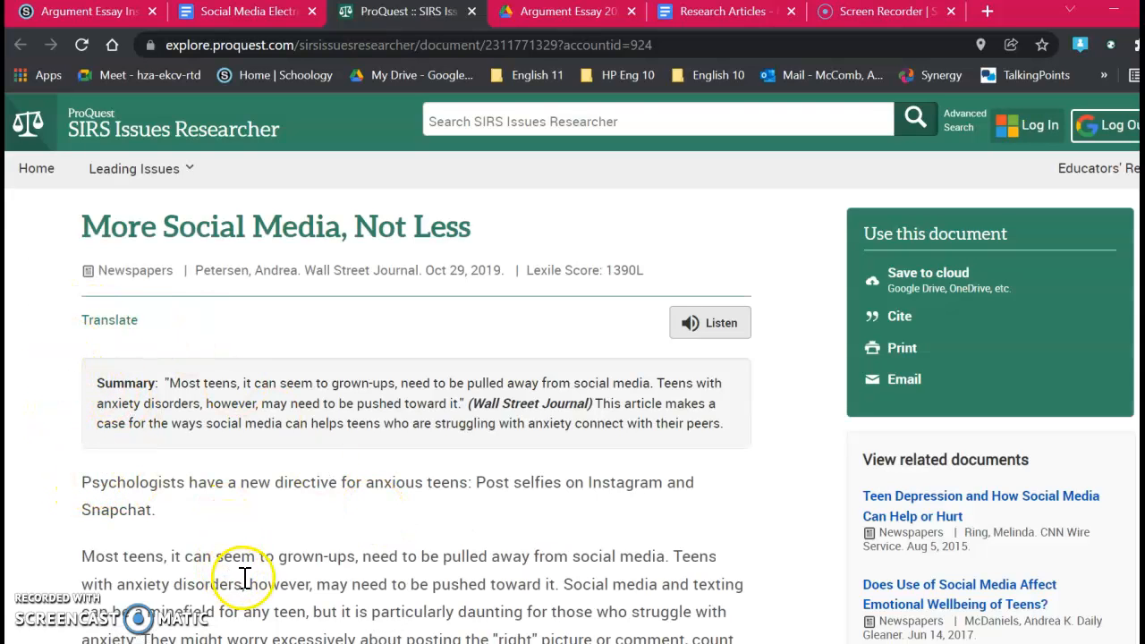
drag(83, 232, 307, 580)
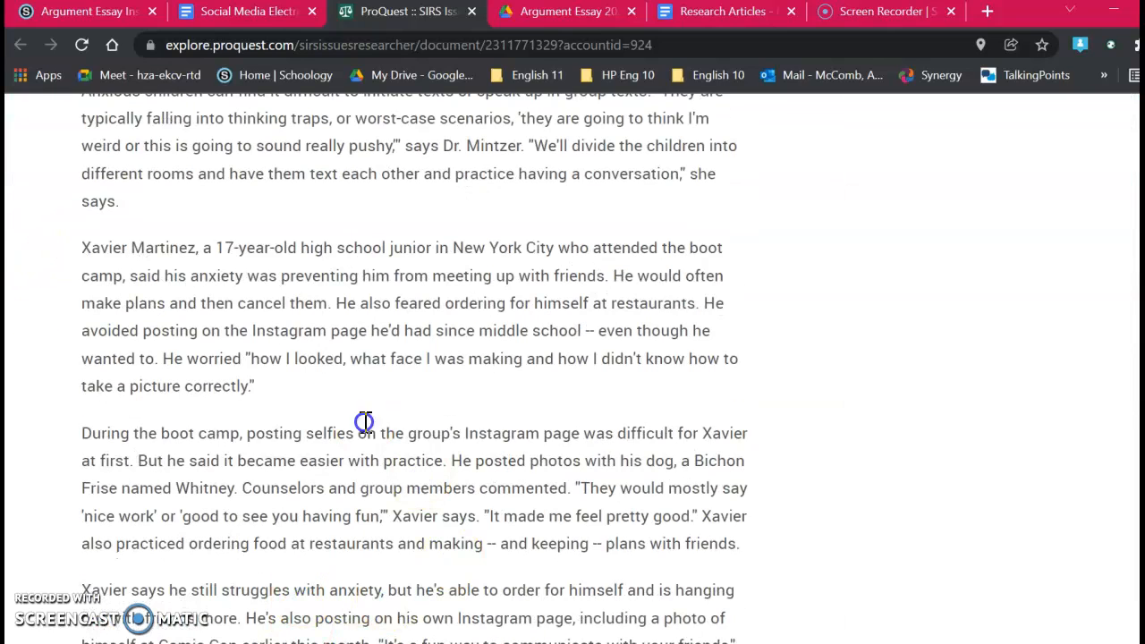
scroll(320, 405, up, 4)
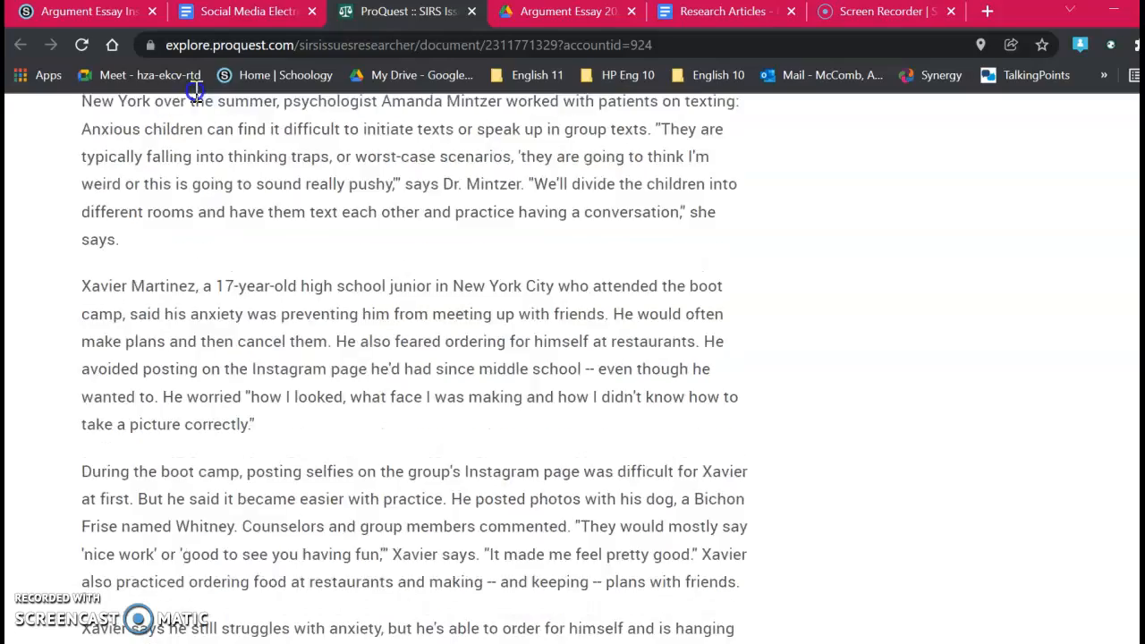
scroll(350, 388, up, 3)
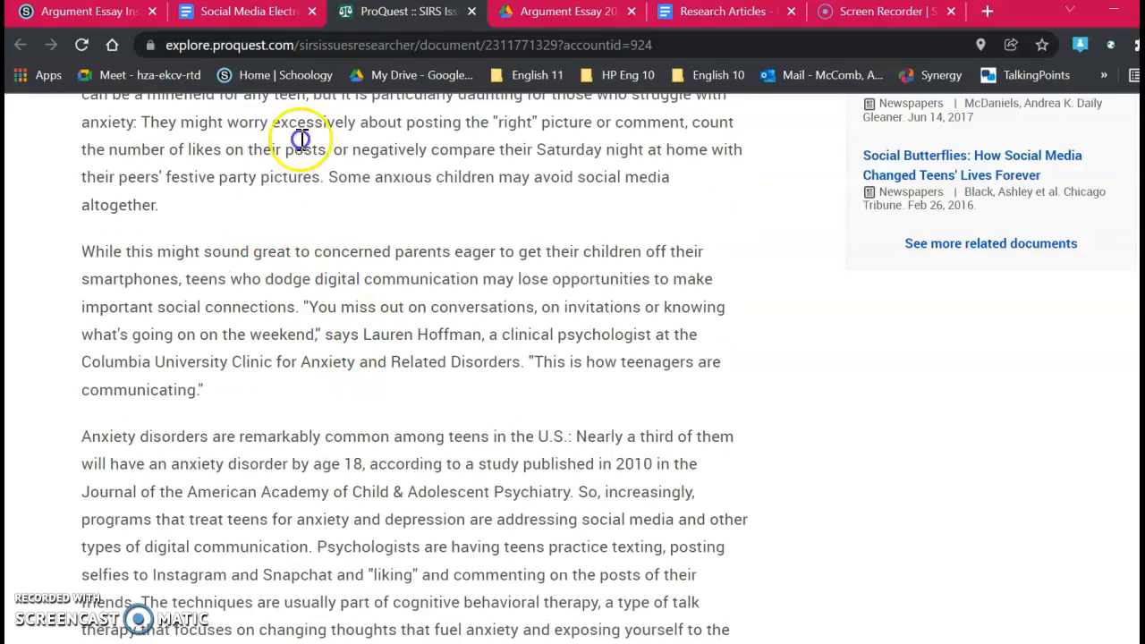
scroll(301, 222, up, 6)
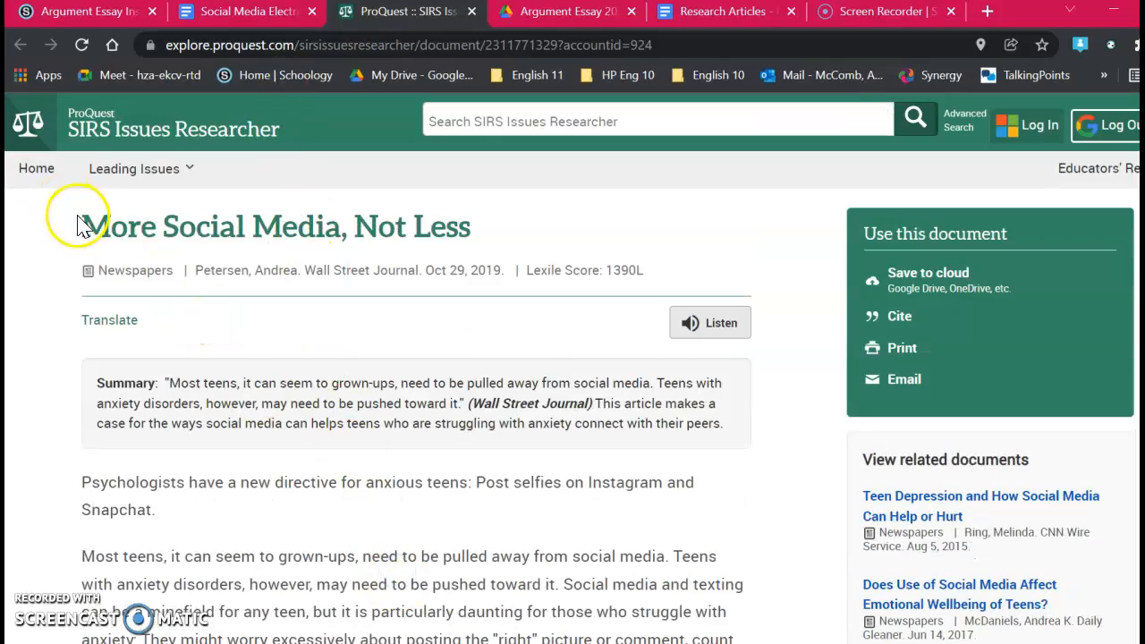
drag(87, 223, 318, 619)
scroll(358, 573, down, 3)
click(420, 493)
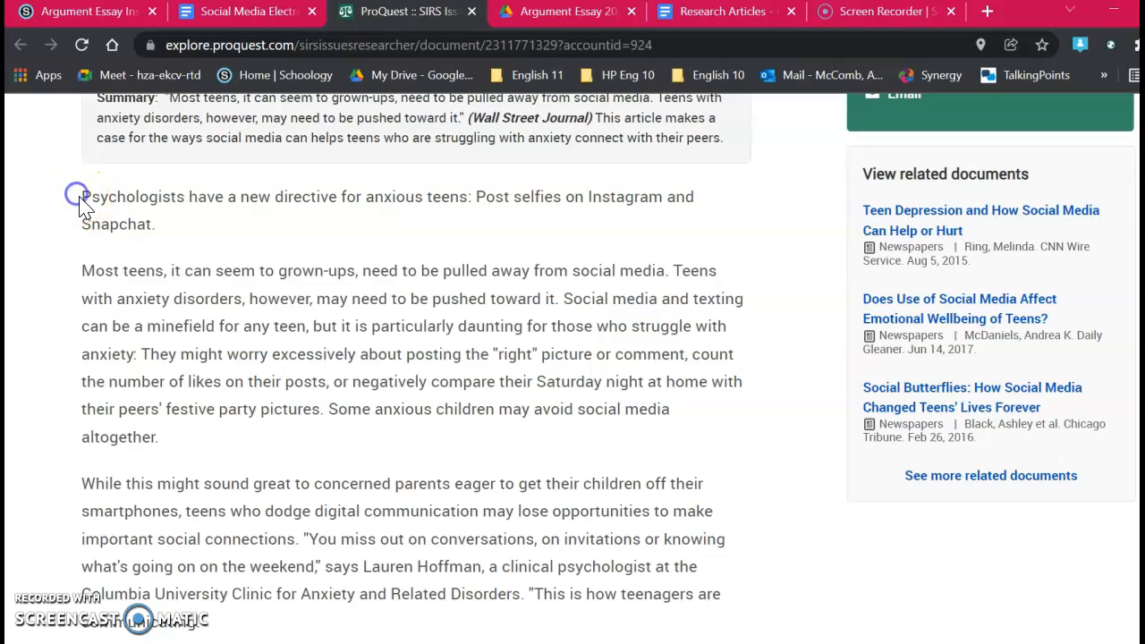
Step: Copy the article's first two paragraphs, from "Psychologists have a new directive" to "altogether," into the Research Articles document
drag(82, 194, 228, 445)
key(ctrl+c)
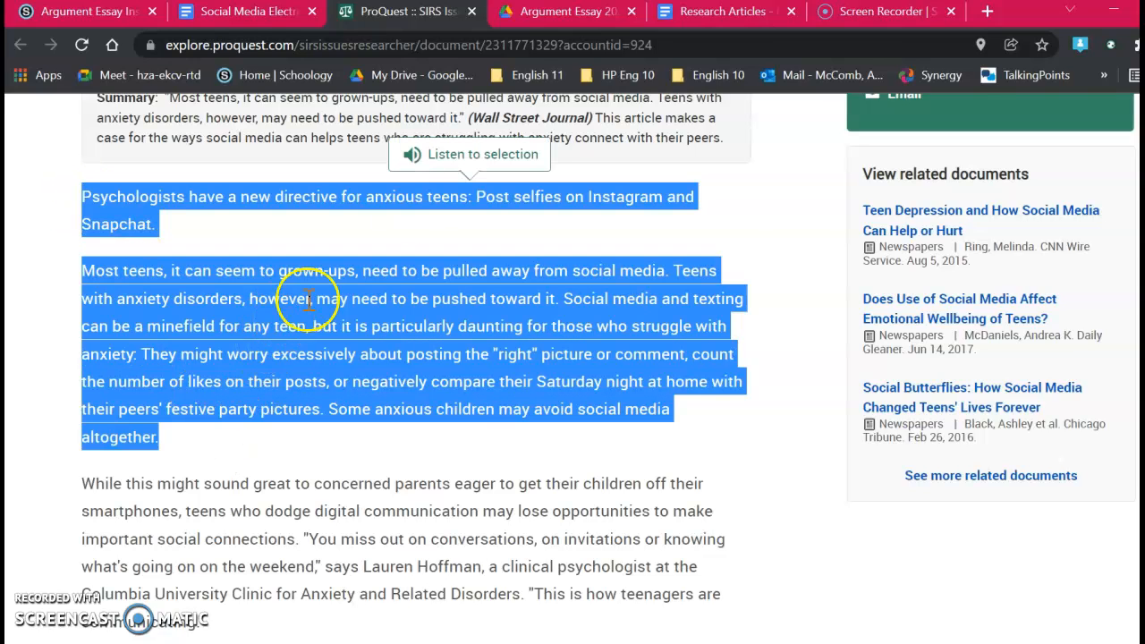
click(671, 12)
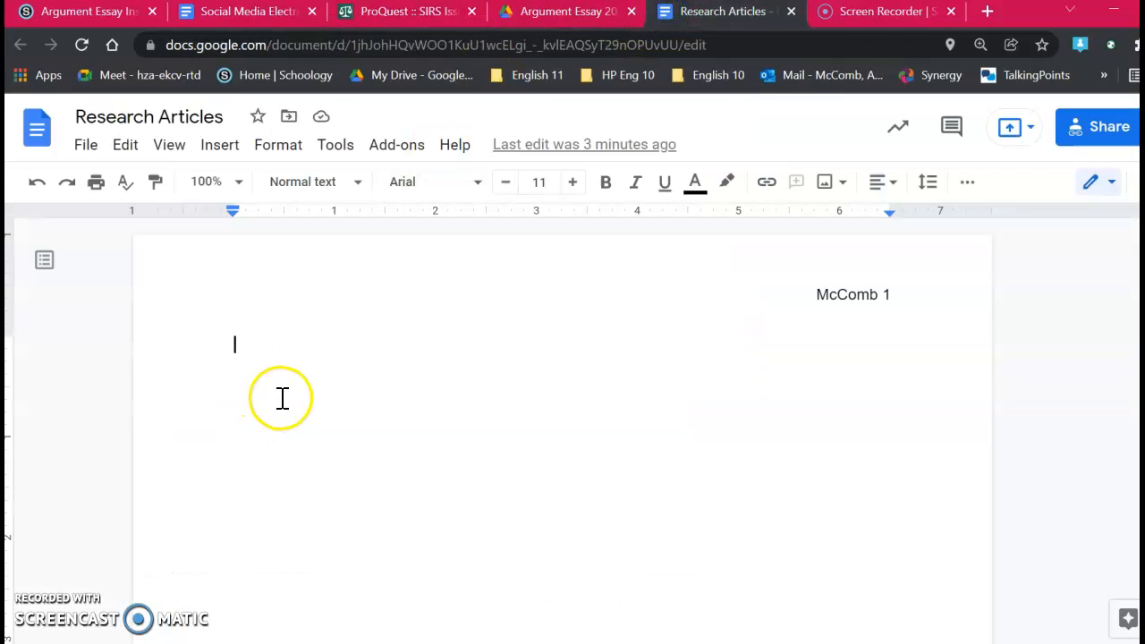
key(ctrl+v)
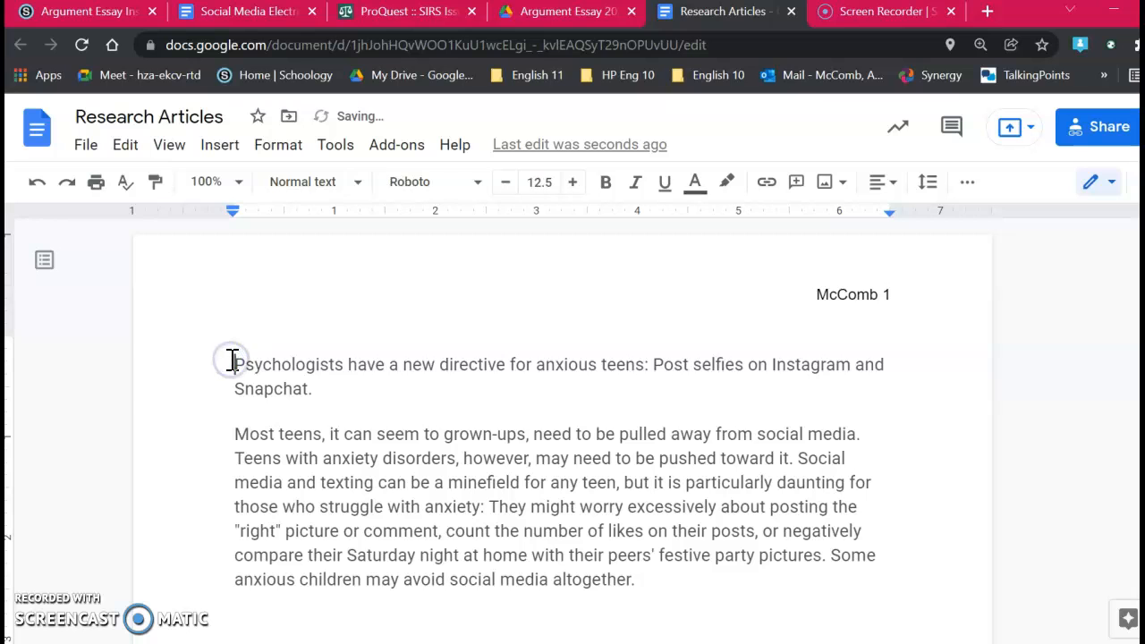
Step: Copy the article's title and publication details from ProQuest and paste them above the paragraphs in Research Articles
click(417, 13)
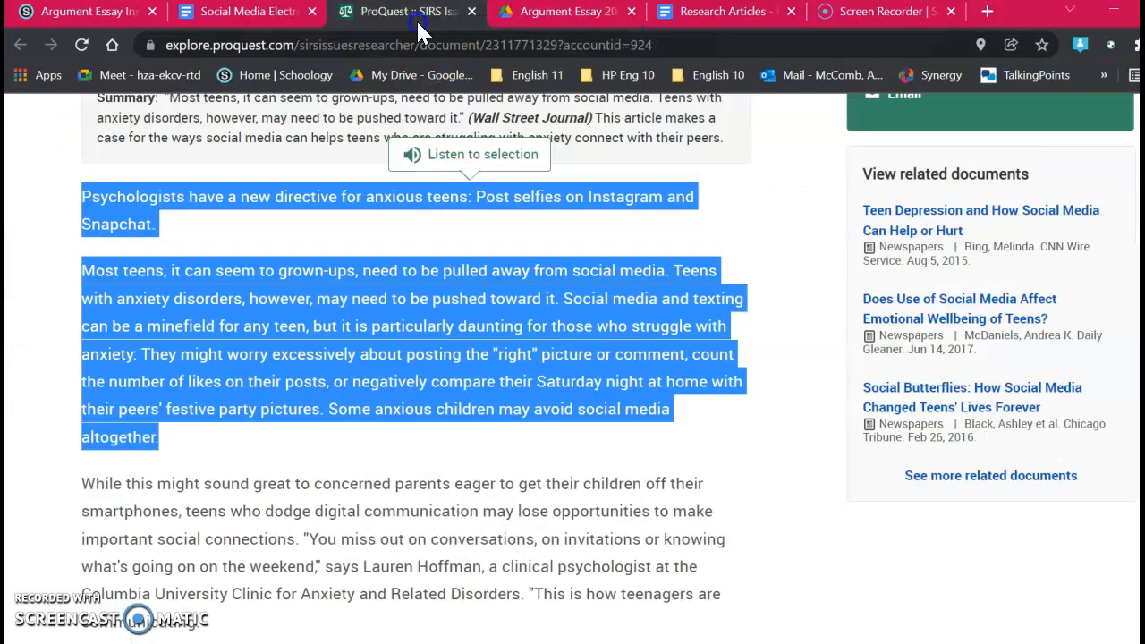
click(338, 464)
scroll(336, 456, up, 5)
drag(83, 224, 654, 278)
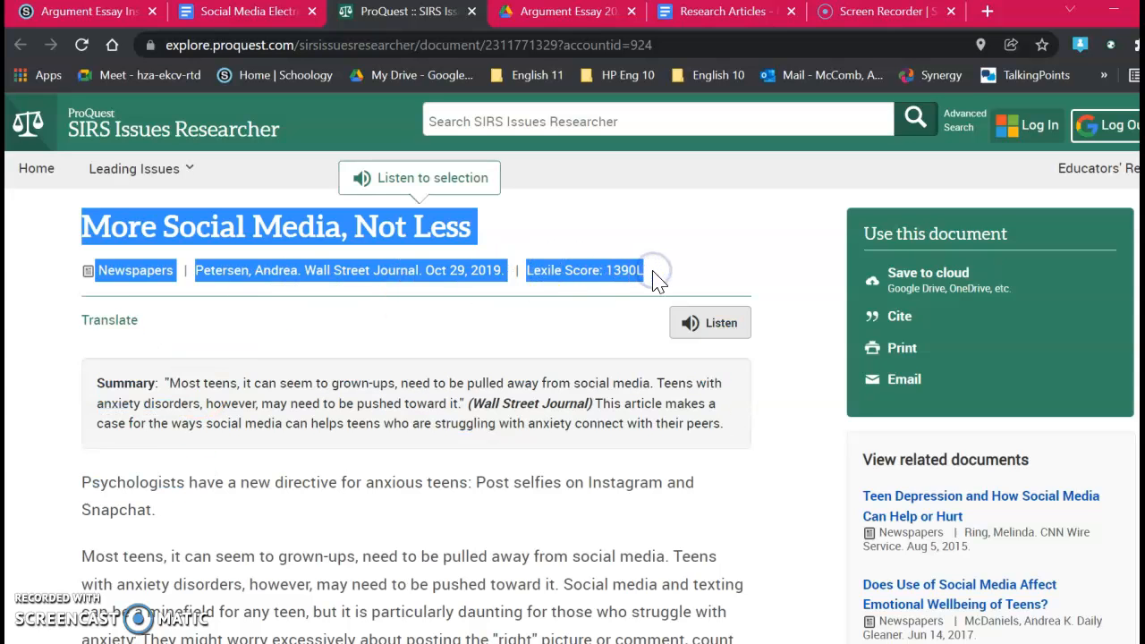
click(721, 12)
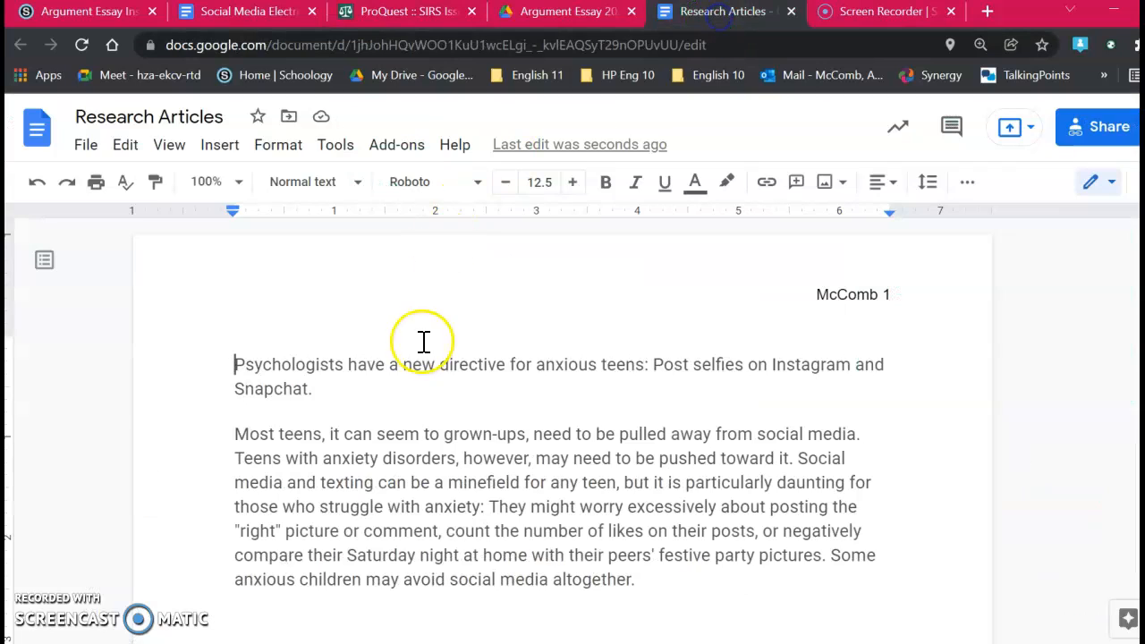
text(More Social Media, Not Less Newspapers Petersen, Andrea. Wall Street Journal. Oct 29, 2019. Lexile Score: 1390L)
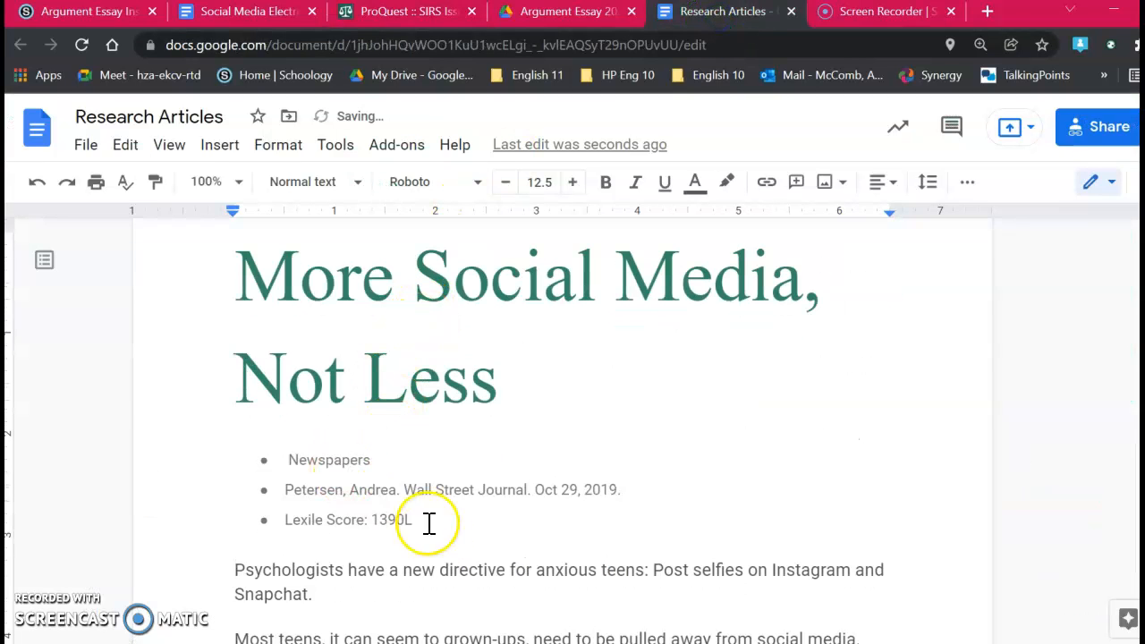
Step: Delete all the pasted article content from the body of the Research Articles document
drag(438, 528, 184, 519)
click(200, 543)
scroll(210, 537, down, 3)
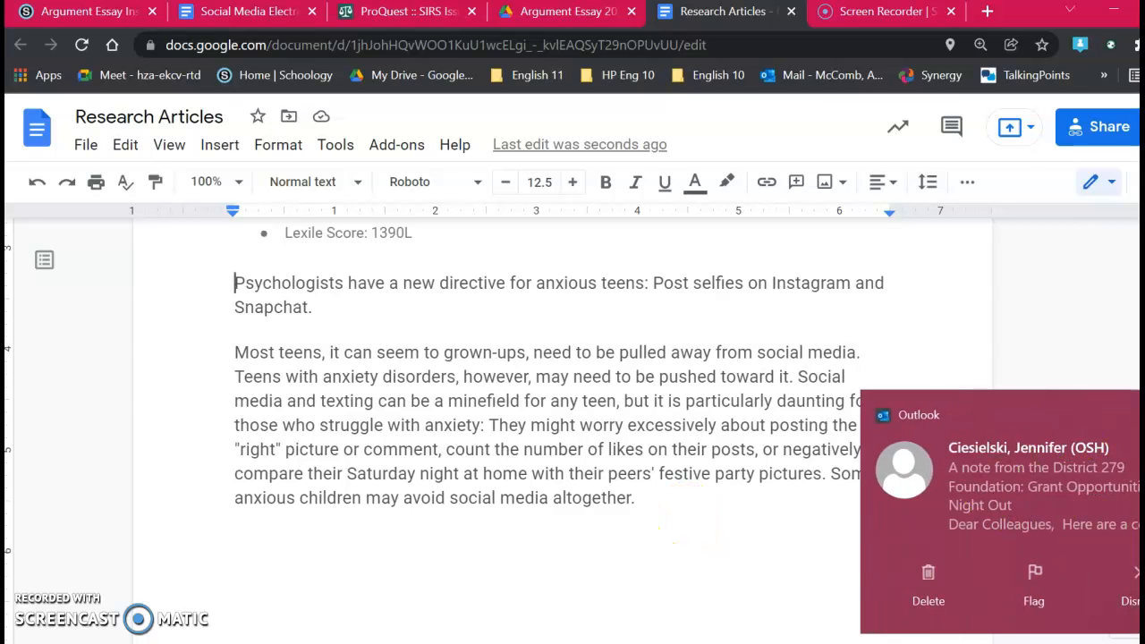
drag(652, 503, 237, 280)
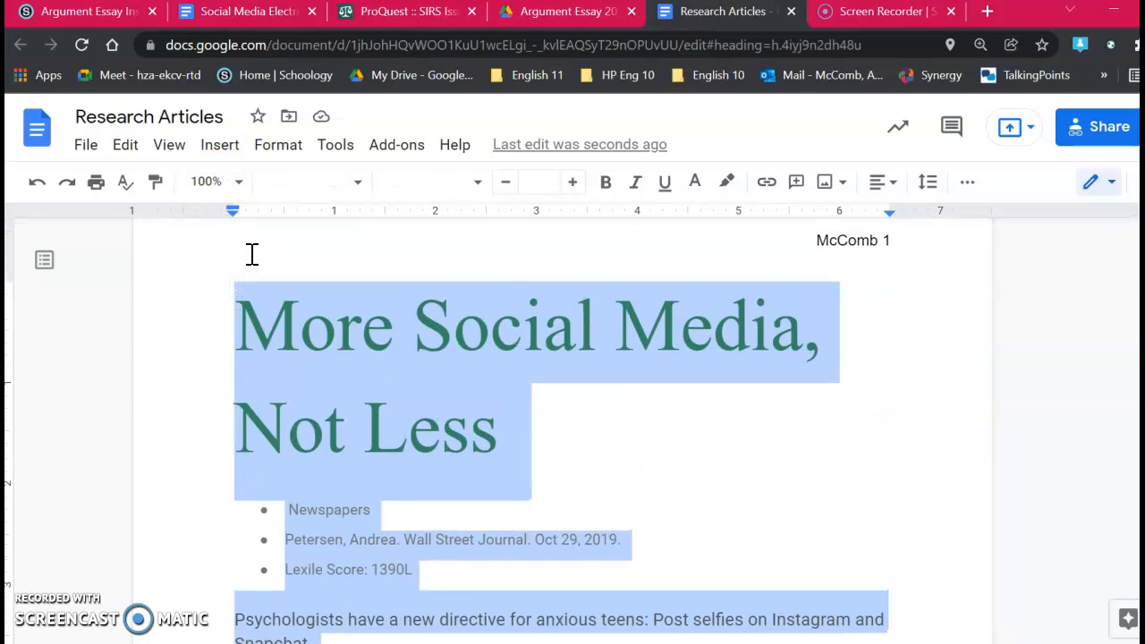
key(BackSpace)
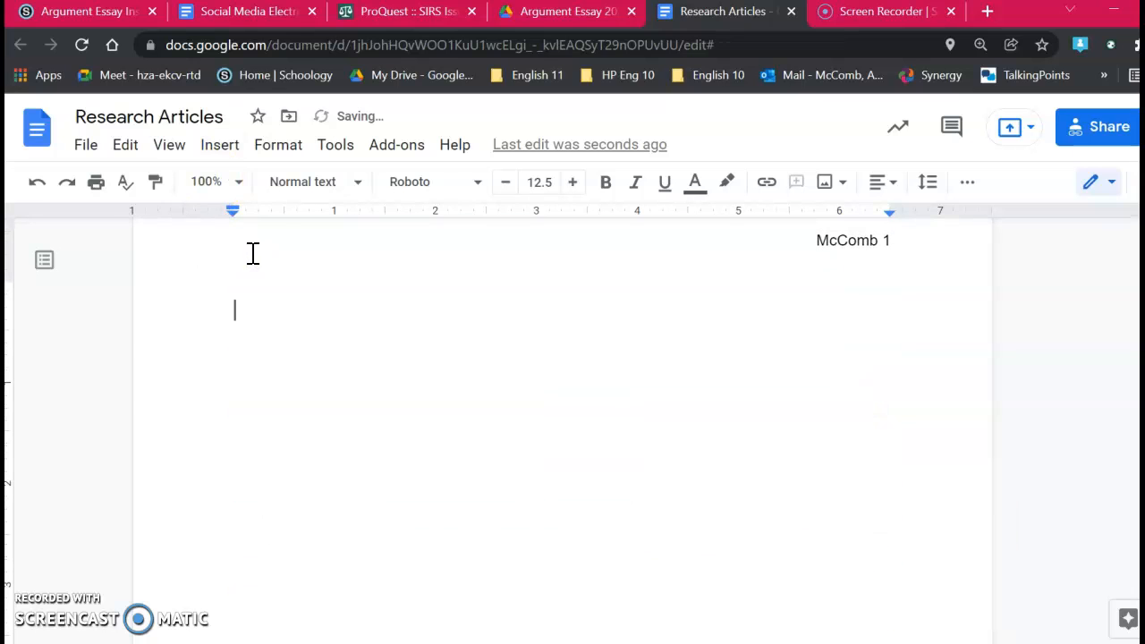
Step: Return to the ProQuest article "More Social Media, Not Less" and save it to the cloud in Google Drive
click(414, 29)
click(204, 340)
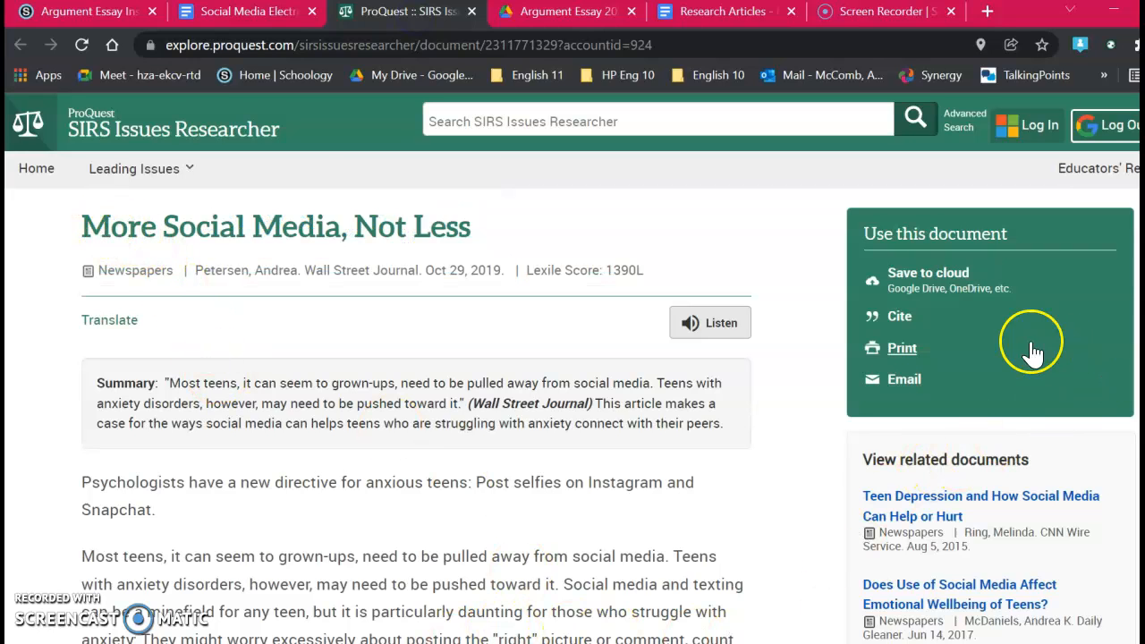
click(930, 277)
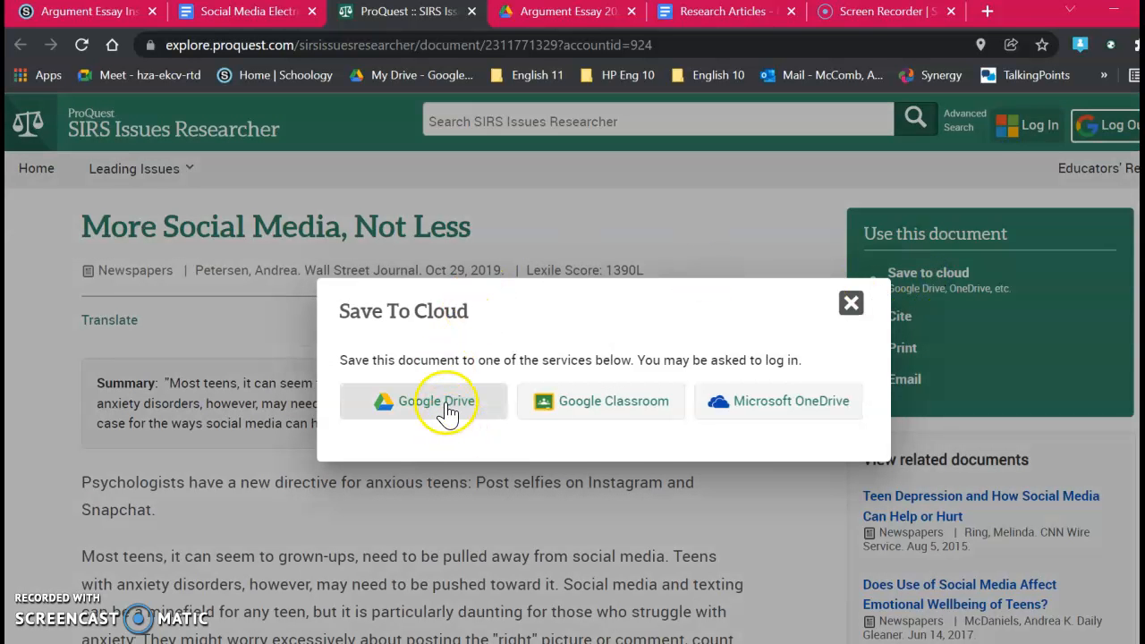
click(455, 405)
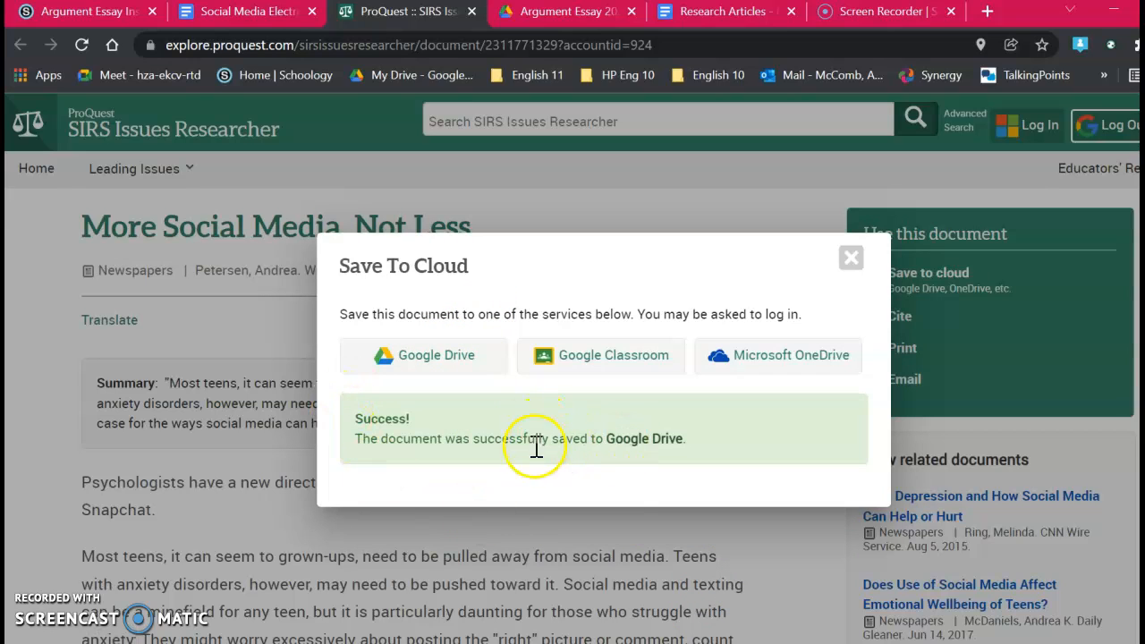
Step: Switch to My Drive and open the saved "More Social Media, Not Less" article as a document
click(572, 13)
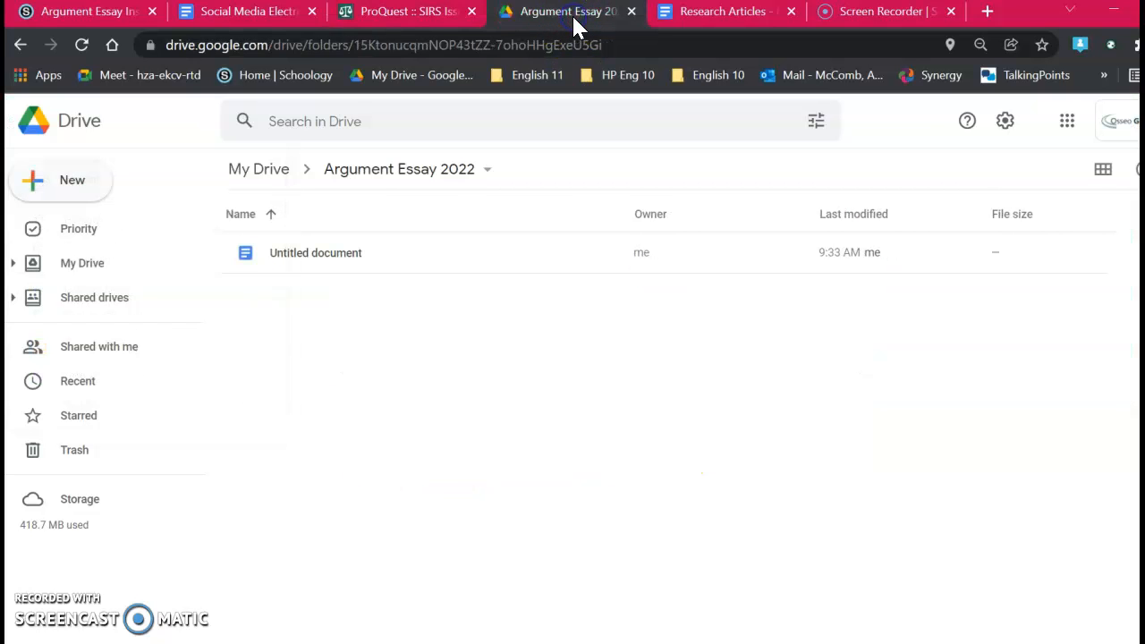
click(274, 174)
scroll(434, 429, down, 1)
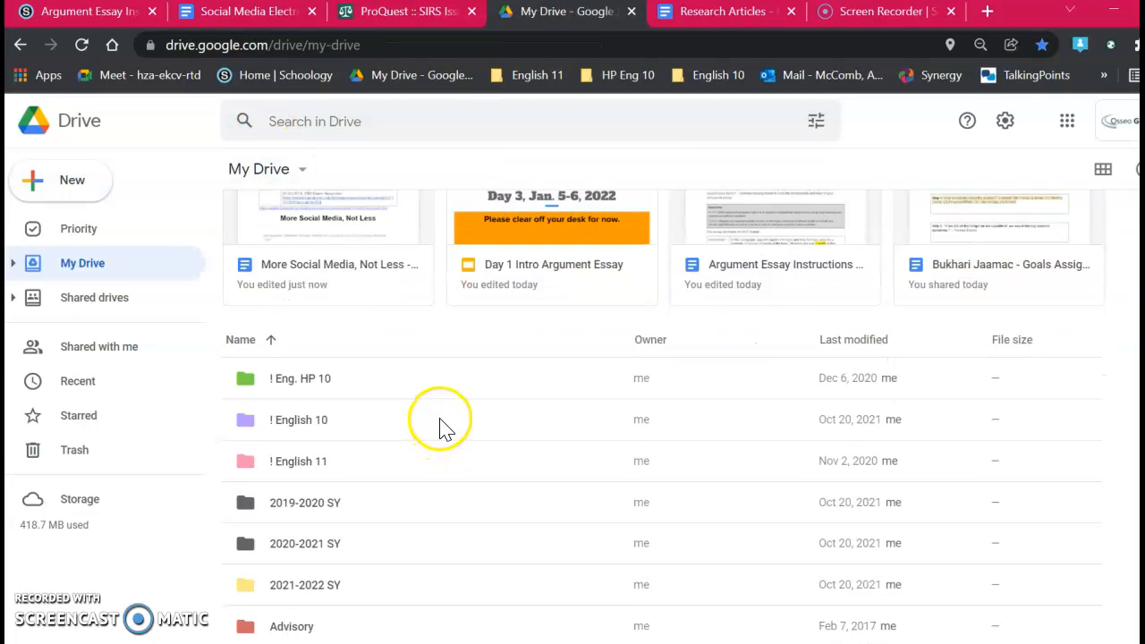
scroll(439, 425, up, 1)
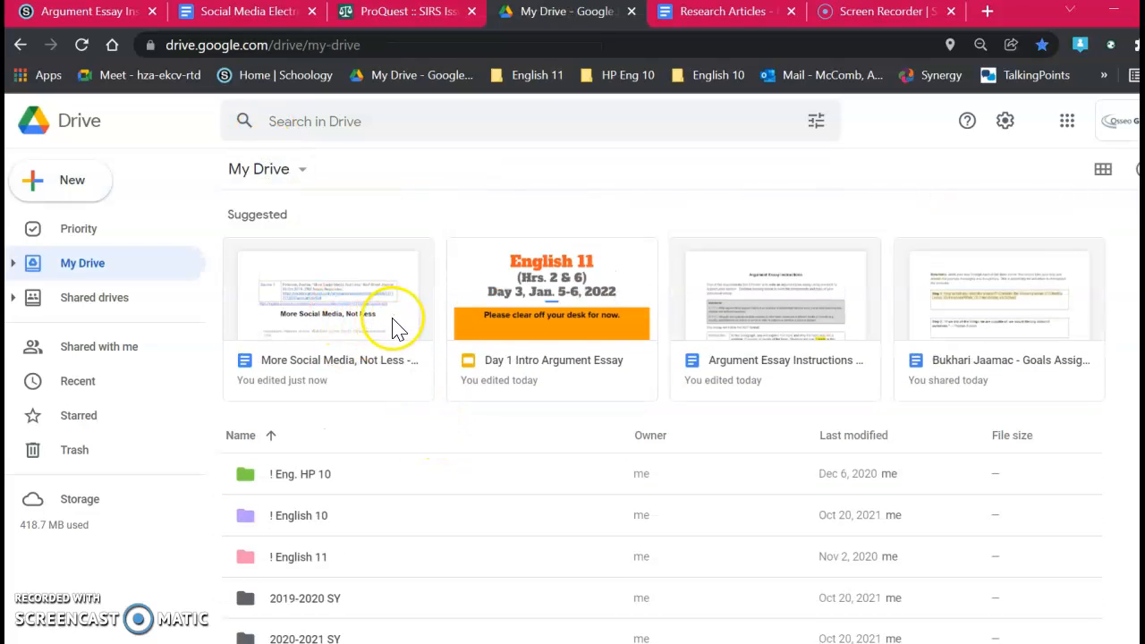
double_click(392, 318)
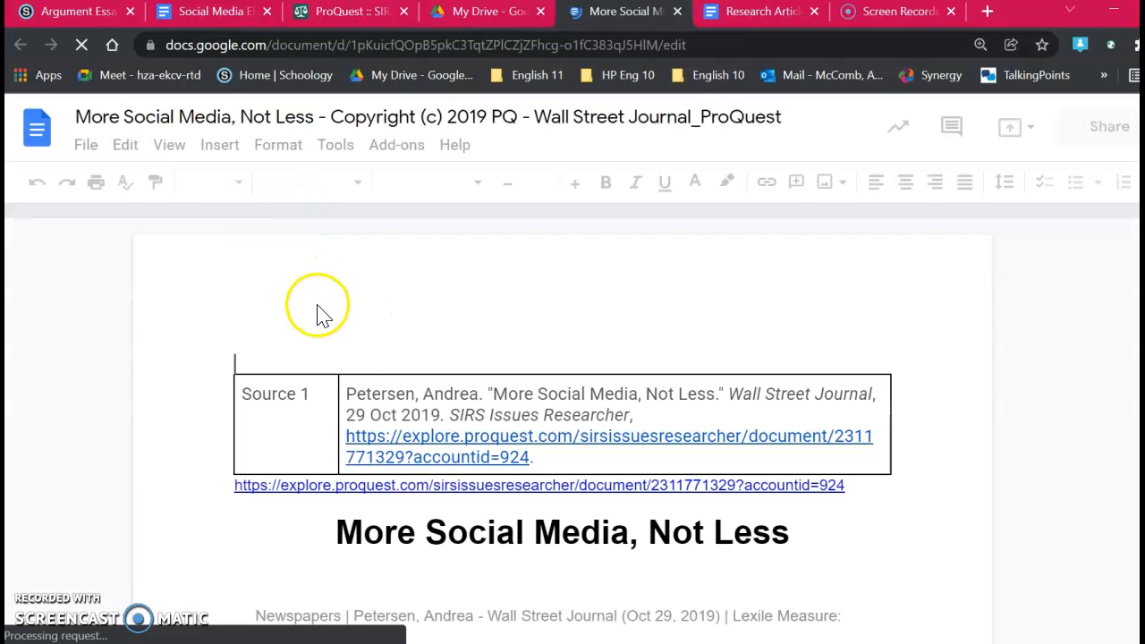
scroll(551, 492, down, 2)
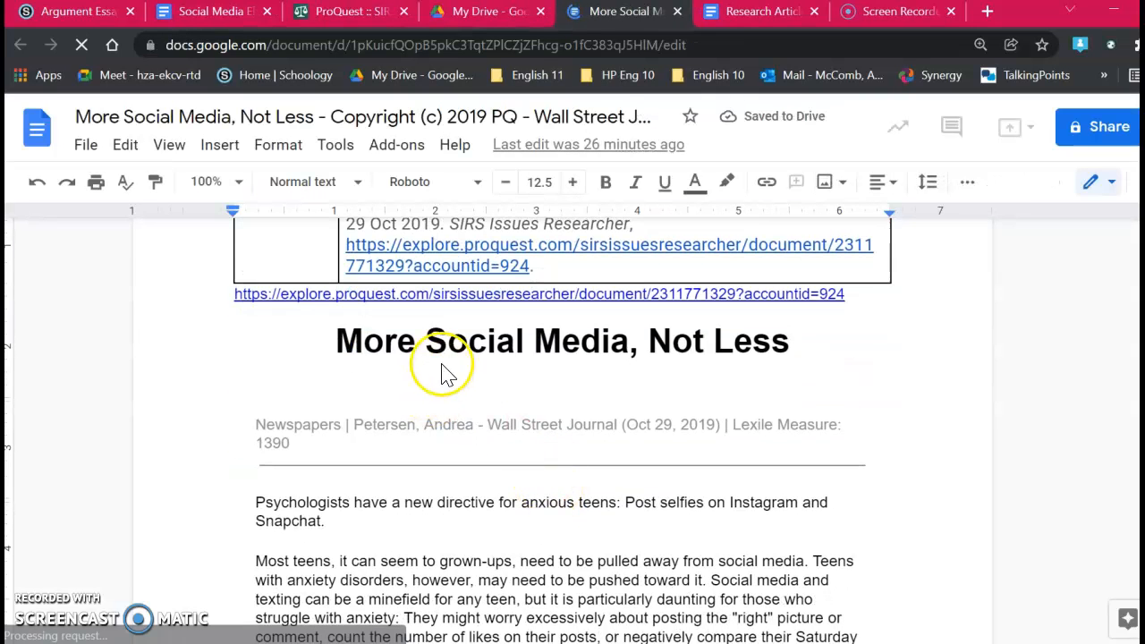
scroll(430, 371, up, 1)
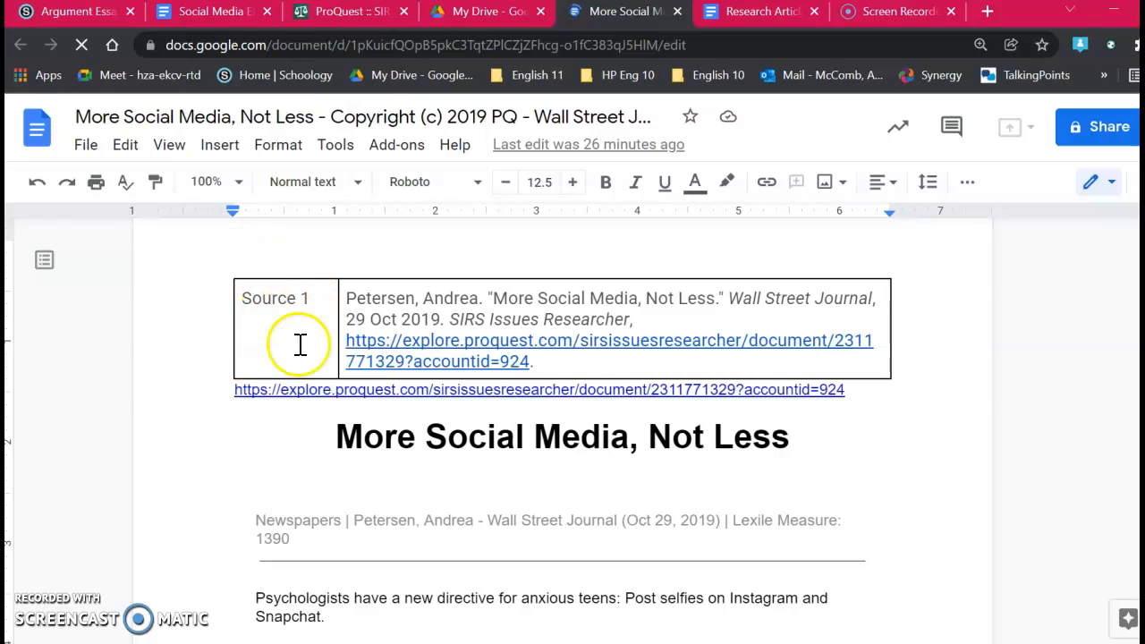
Step: Copy the Source 1 citation text through "SIRS Issues Researcher," from the table onto a new line directly above the standalone article link
drag(652, 312, 414, 300)
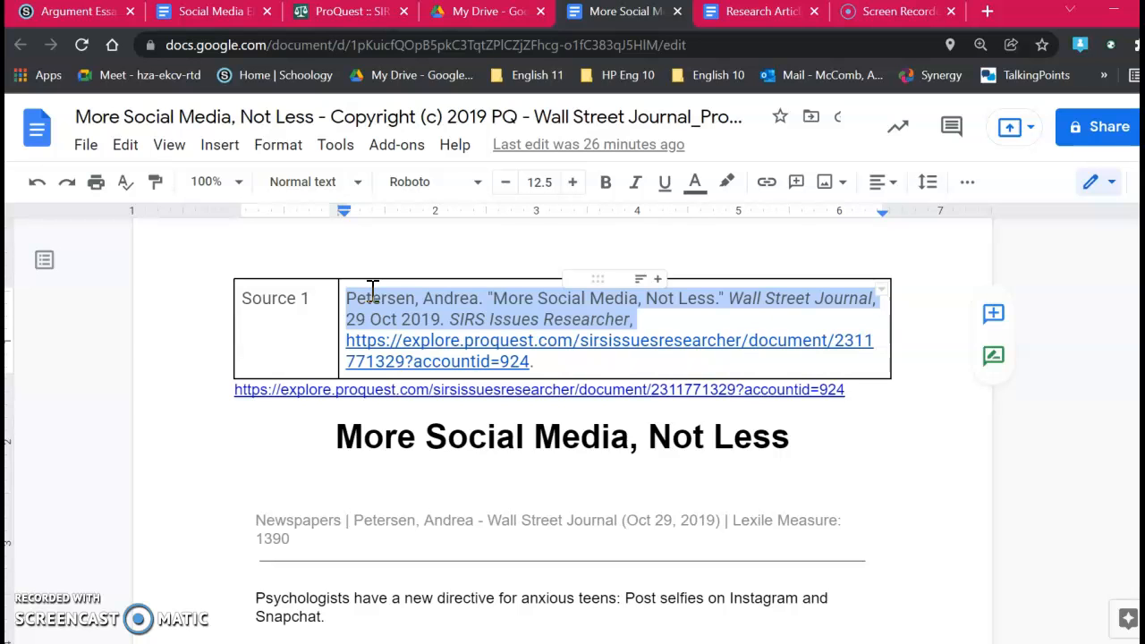
click(226, 387)
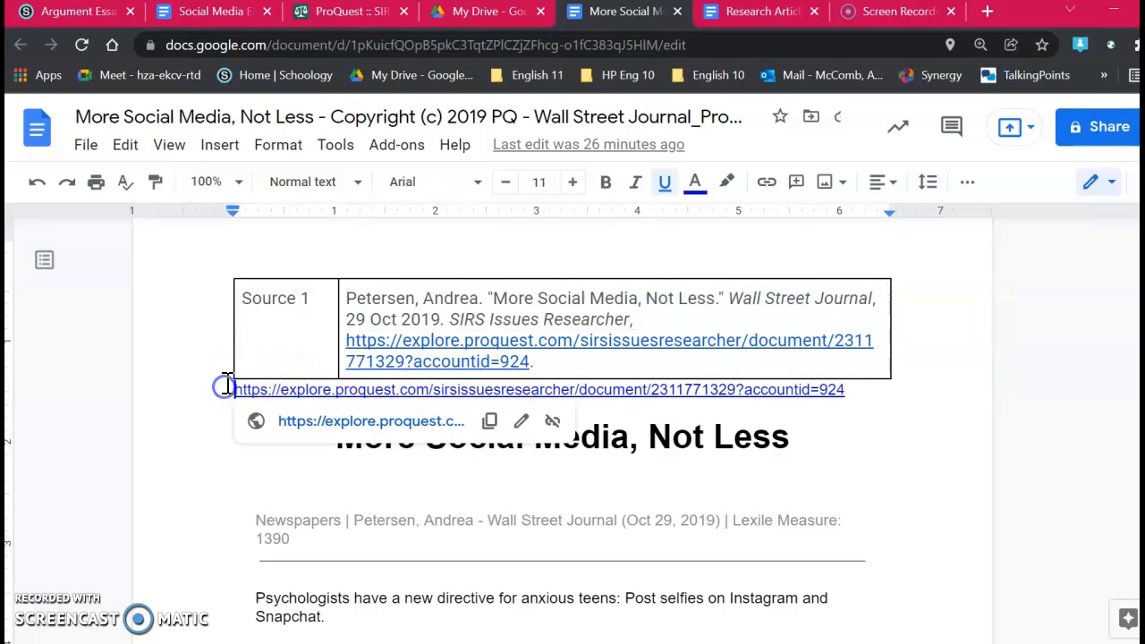
key(Return)
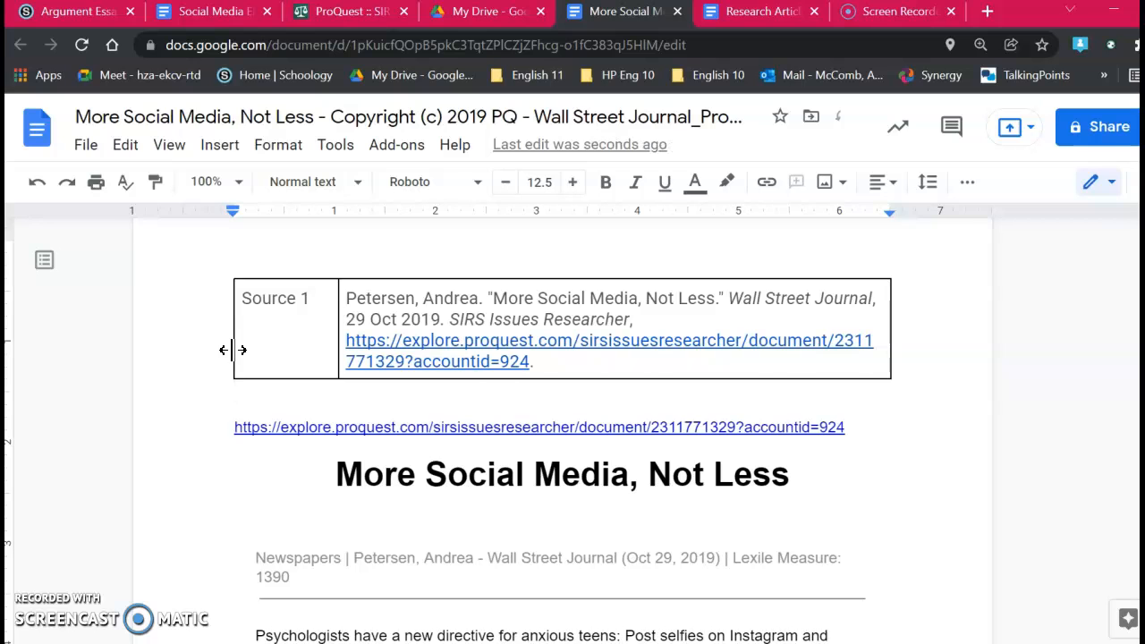
text(Petersen, Andrea. "More Social Media, Not Less." Wall Street Journal, 29 Oct 2019. SIRS Issues Researcher,)
Step: Cut the whole Source 1 table from the beginning of the article document
drag(299, 350, 421, 358)
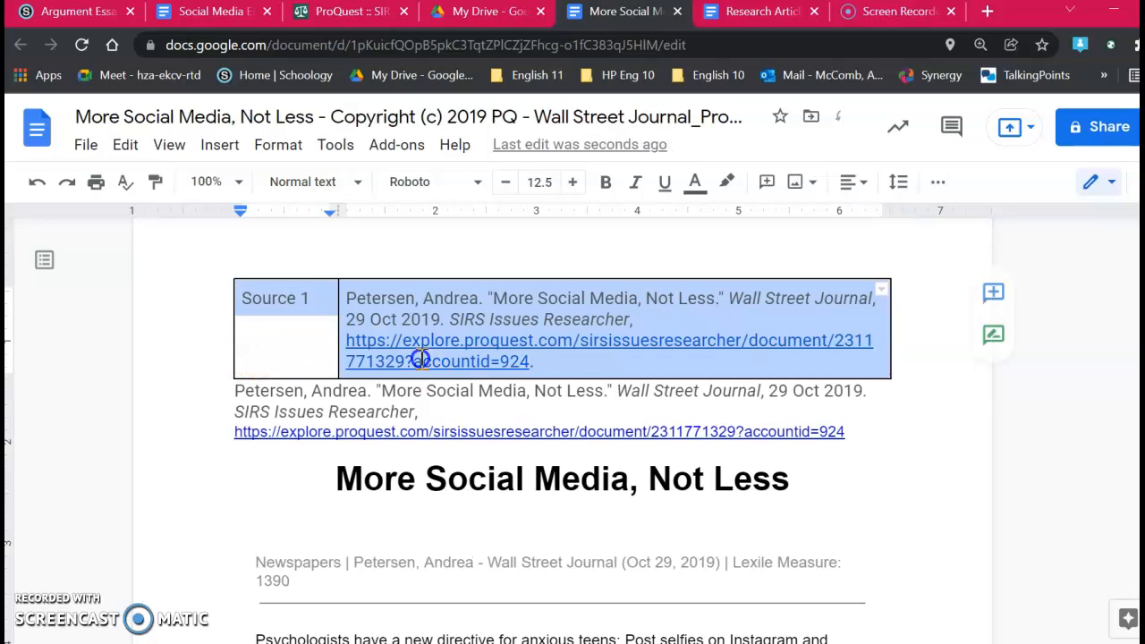
right_click(420, 358)
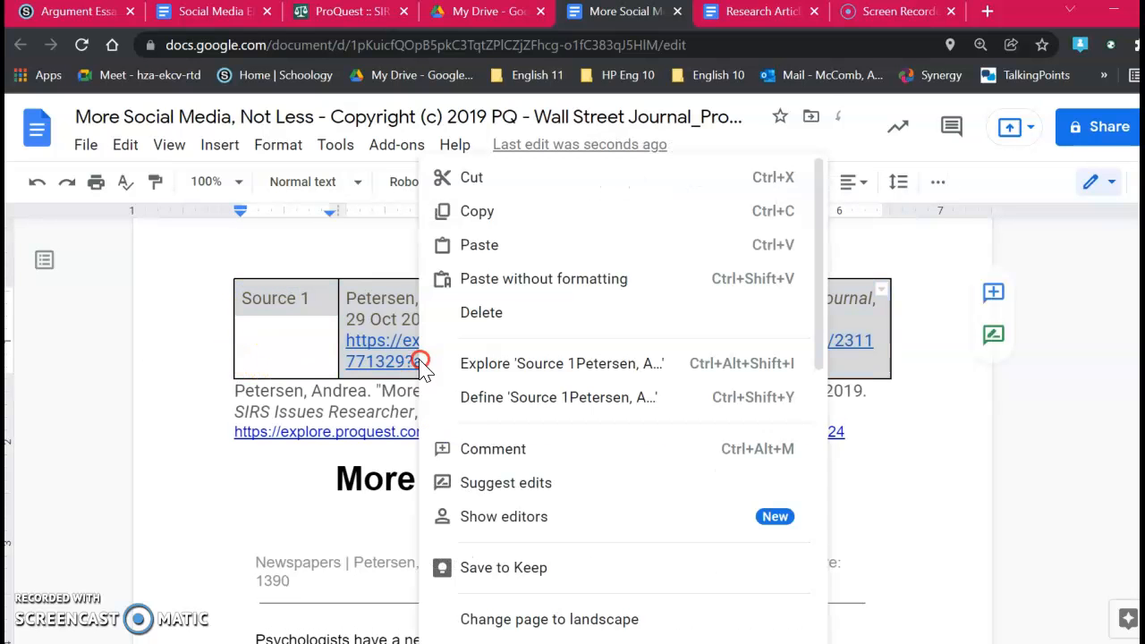
click(480, 185)
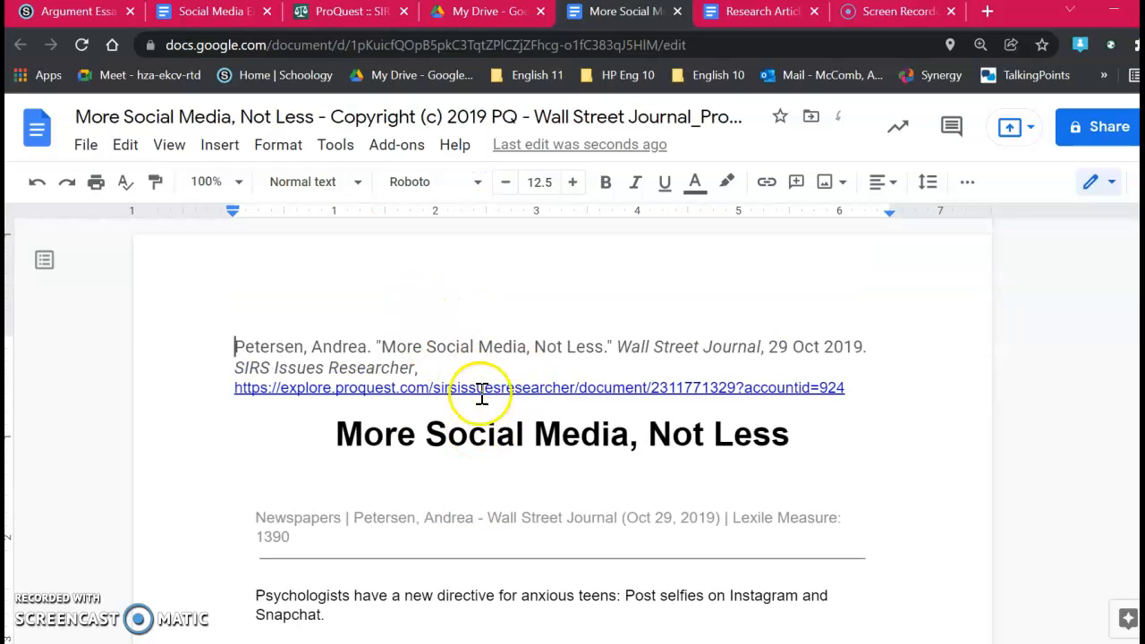
Step: Copy the entire article, from the citation through the closing credit line, and paste it into the Research Articles document
scroll(414, 471, down, 15)
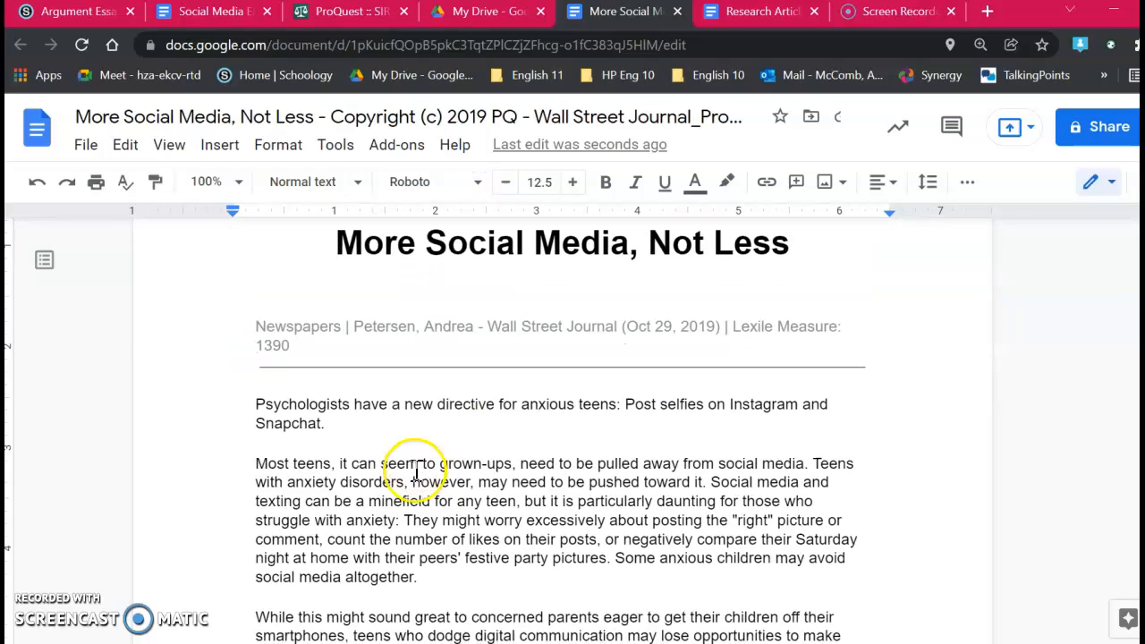
scroll(416, 469, down, 5)
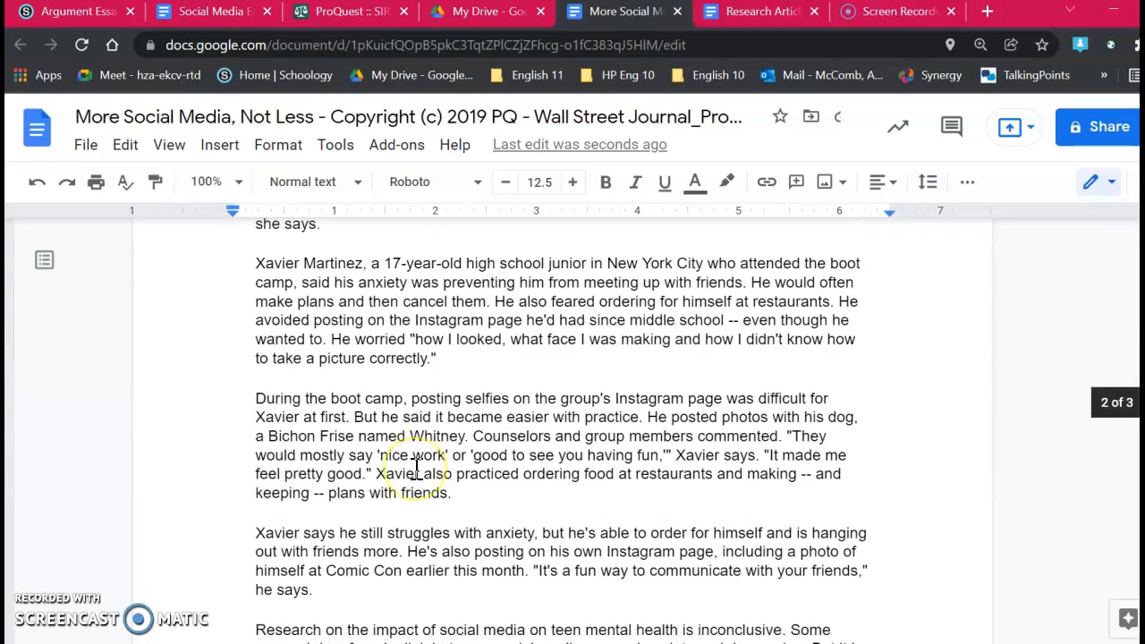
scroll(416, 472, down, 20)
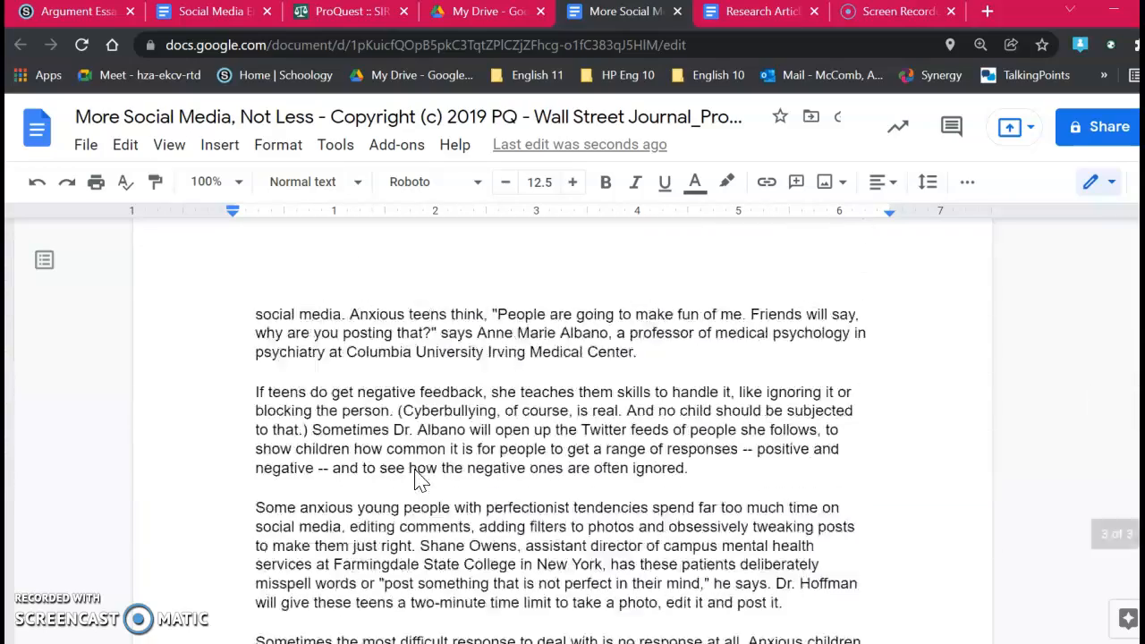
scroll(416, 472, up, 20)
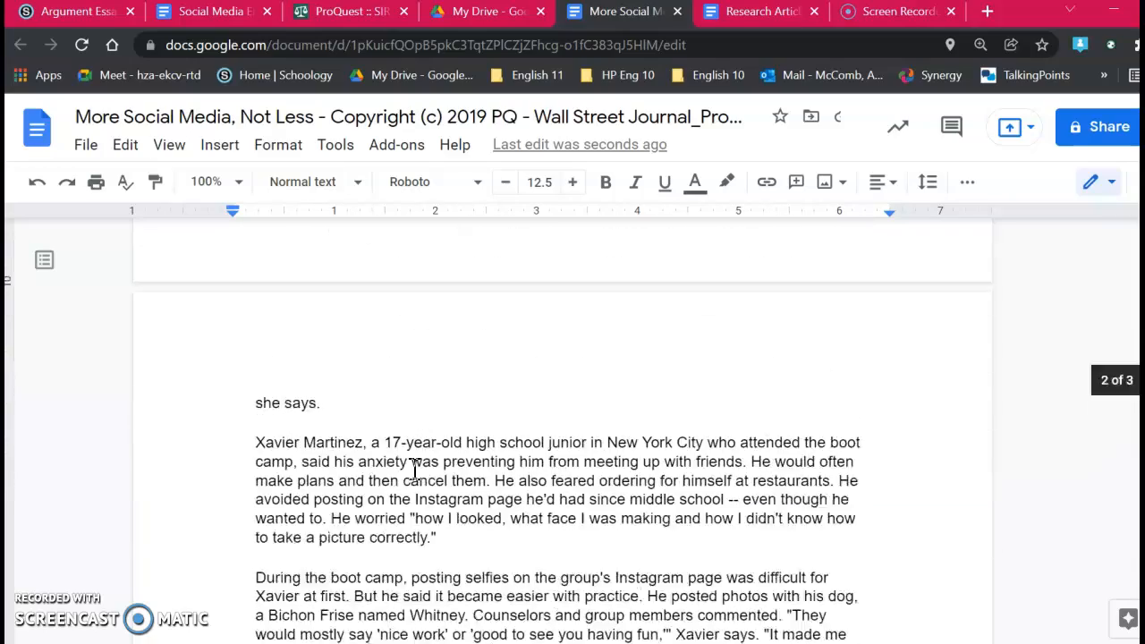
scroll(411, 473, up, 10)
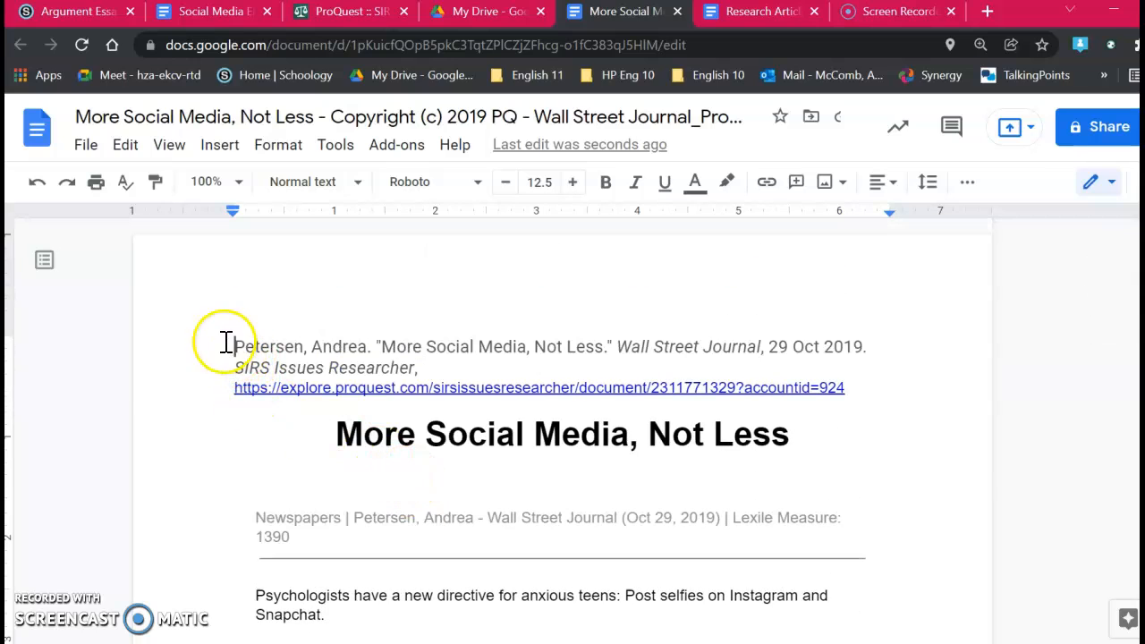
drag(254, 355, 1069, 554)
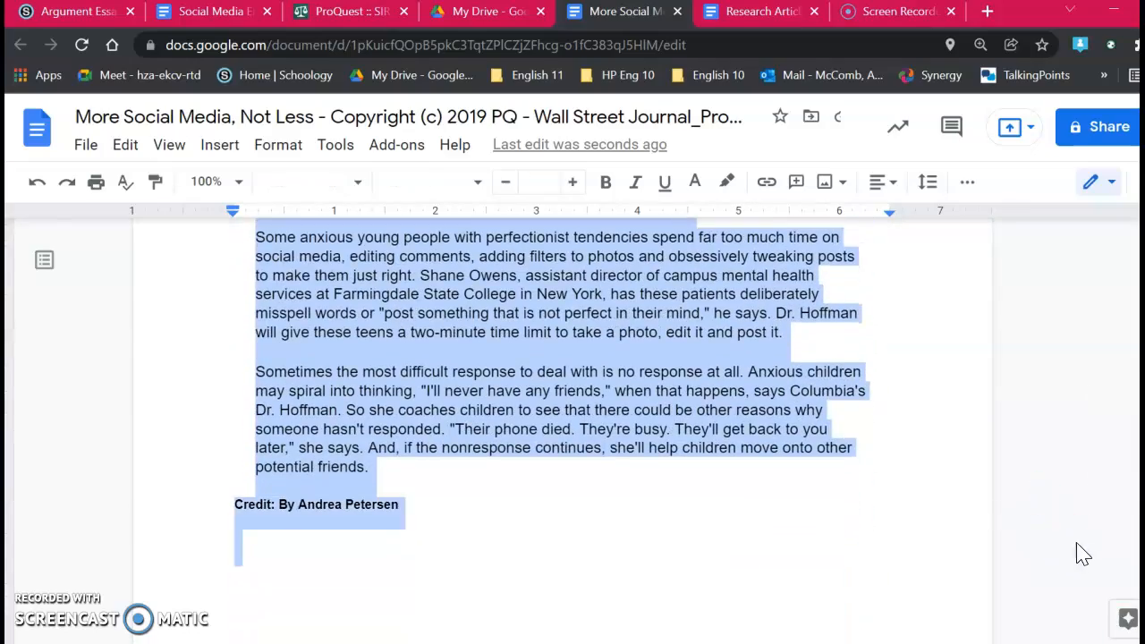
click(778, 25)
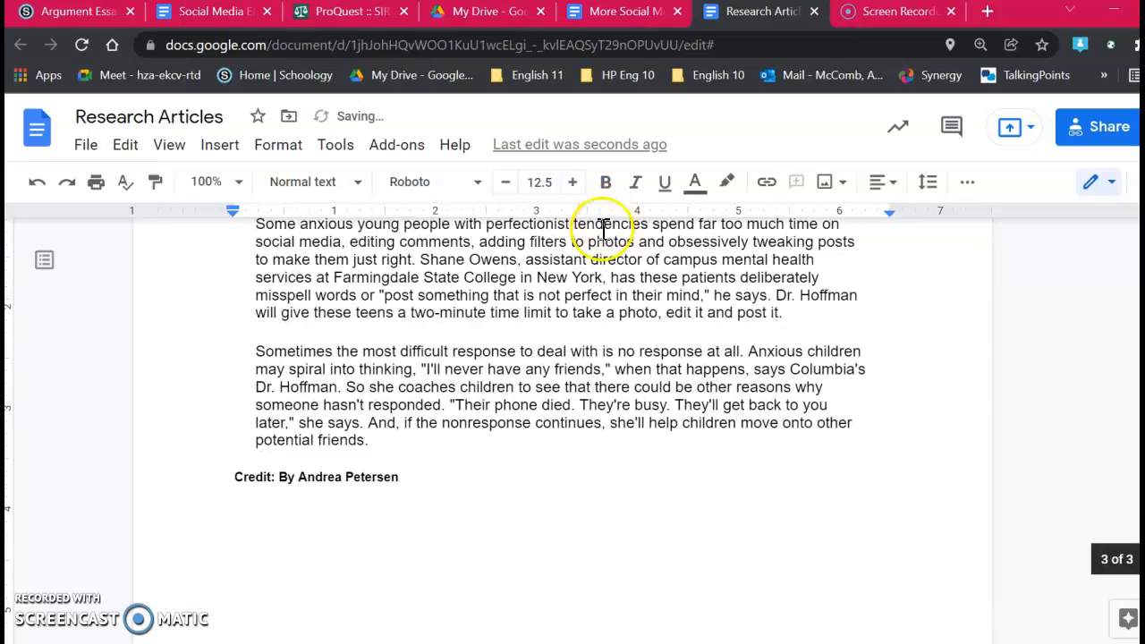
scroll(702, 509, up, 3)
scroll(716, 510, up, 20)
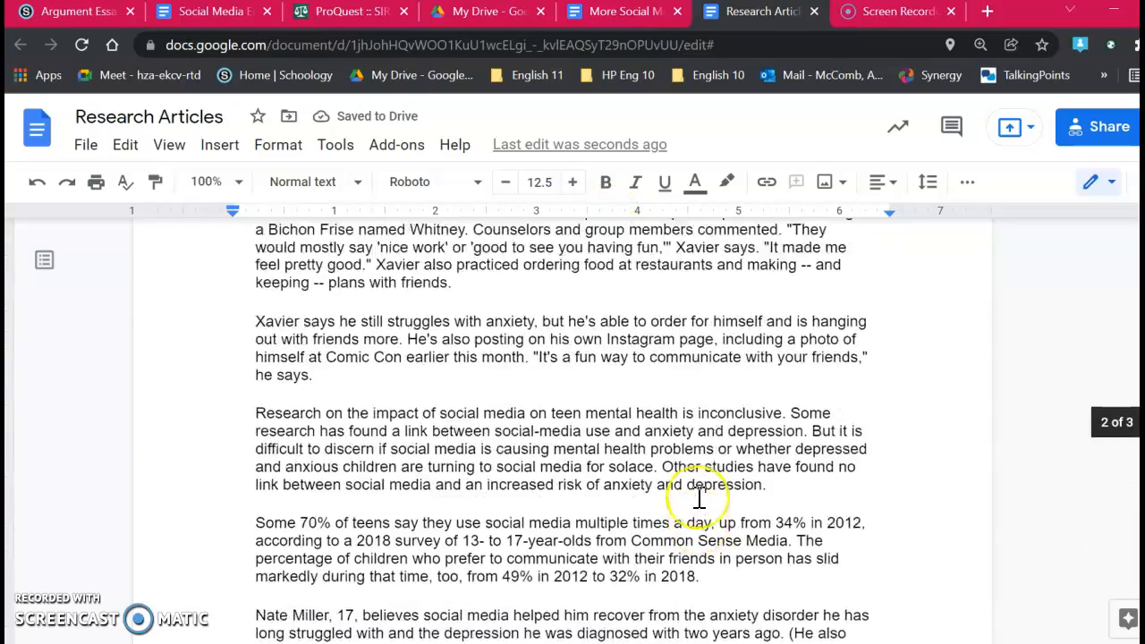
scroll(702, 499, up, 4)
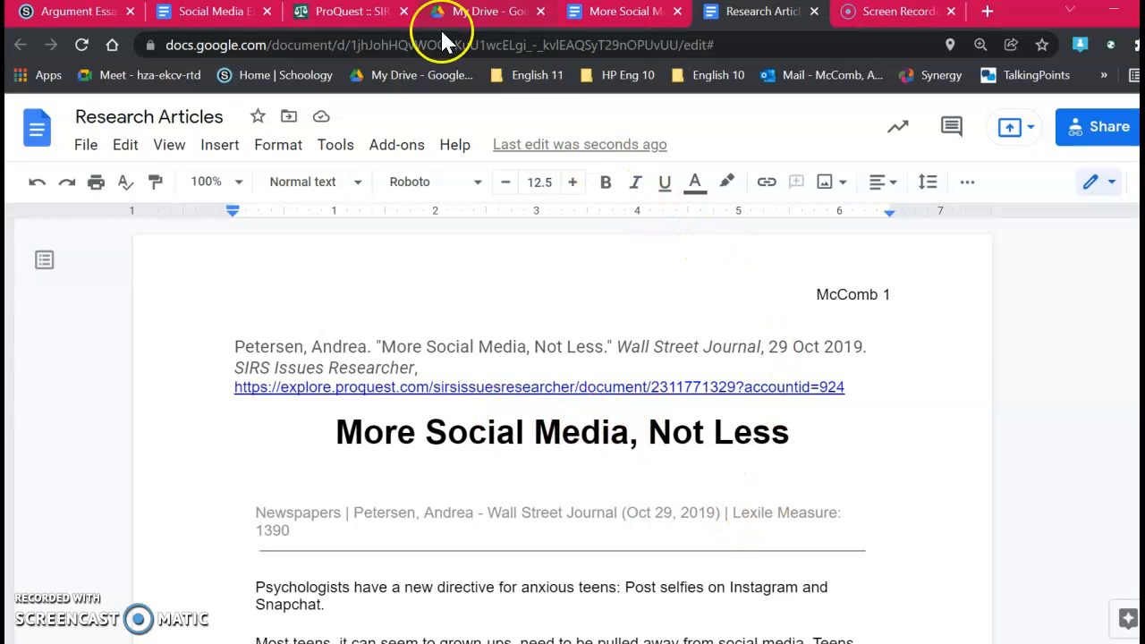
Step: Open the Source 5 PDF on body dissatisfaction from the Group B list in Social Media Electronic Articles and download it
click(228, 27)
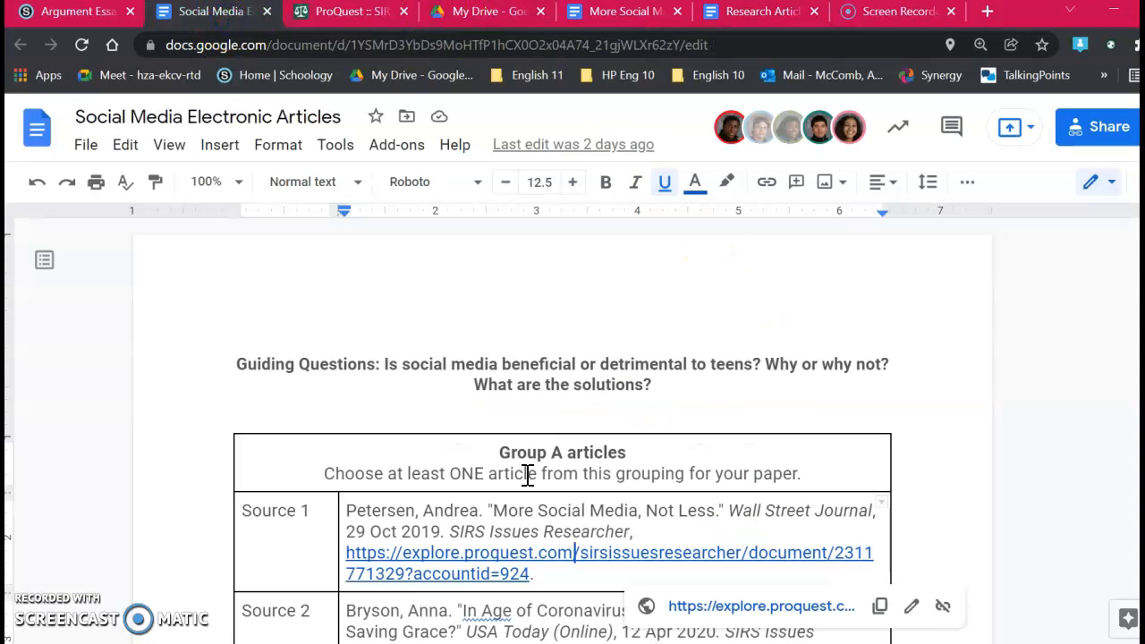
scroll(537, 340, down, 7)
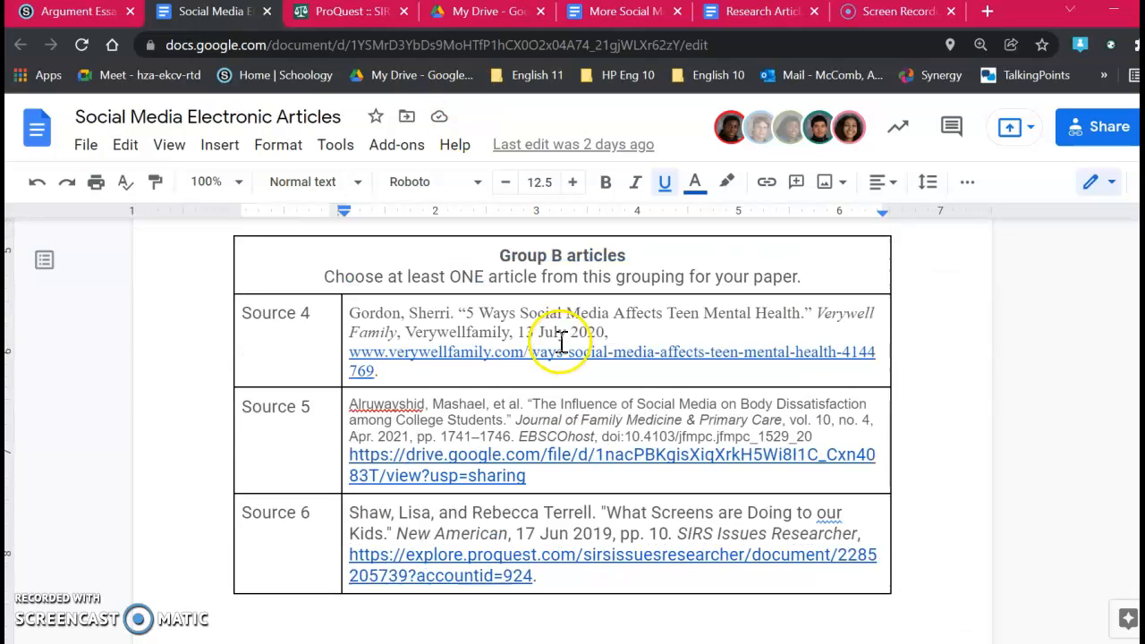
click(549, 401)
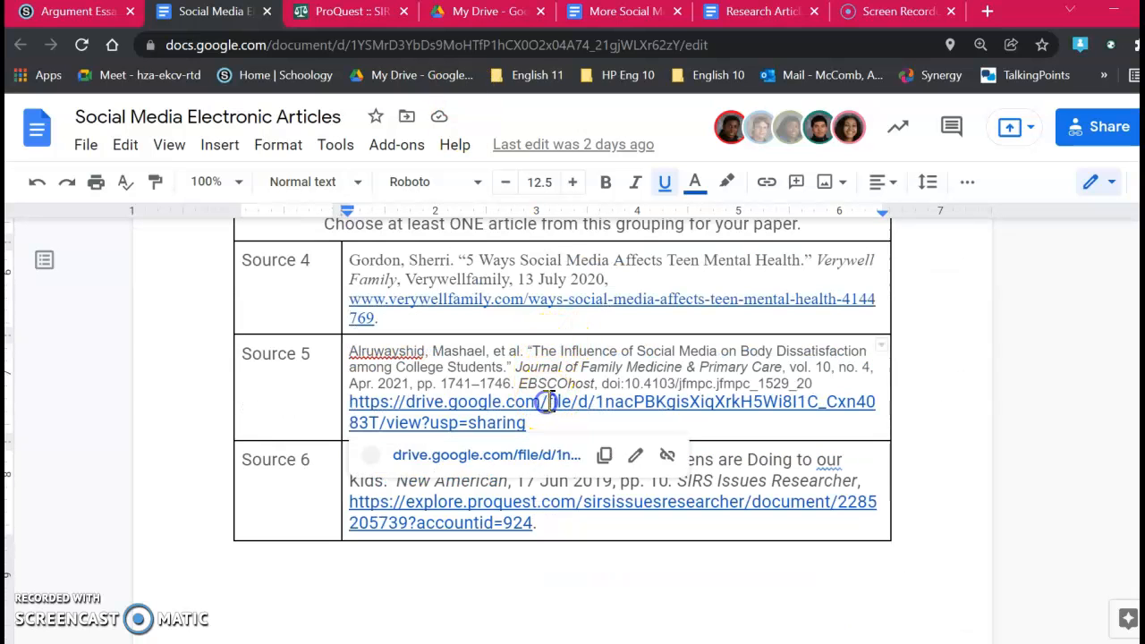
click(534, 459)
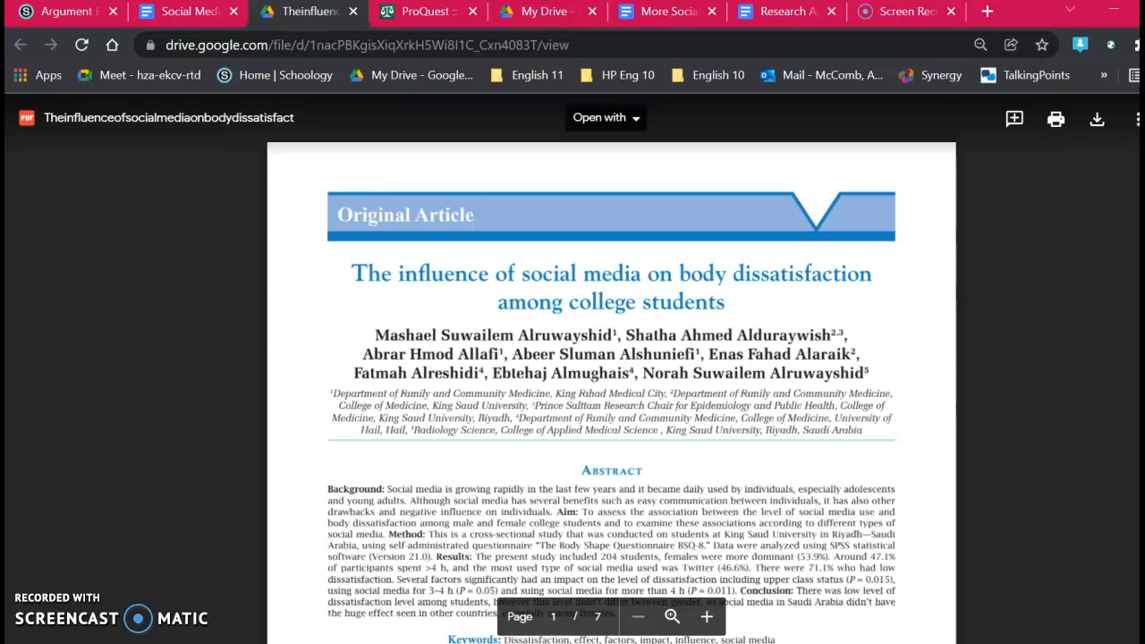
click(1099, 134)
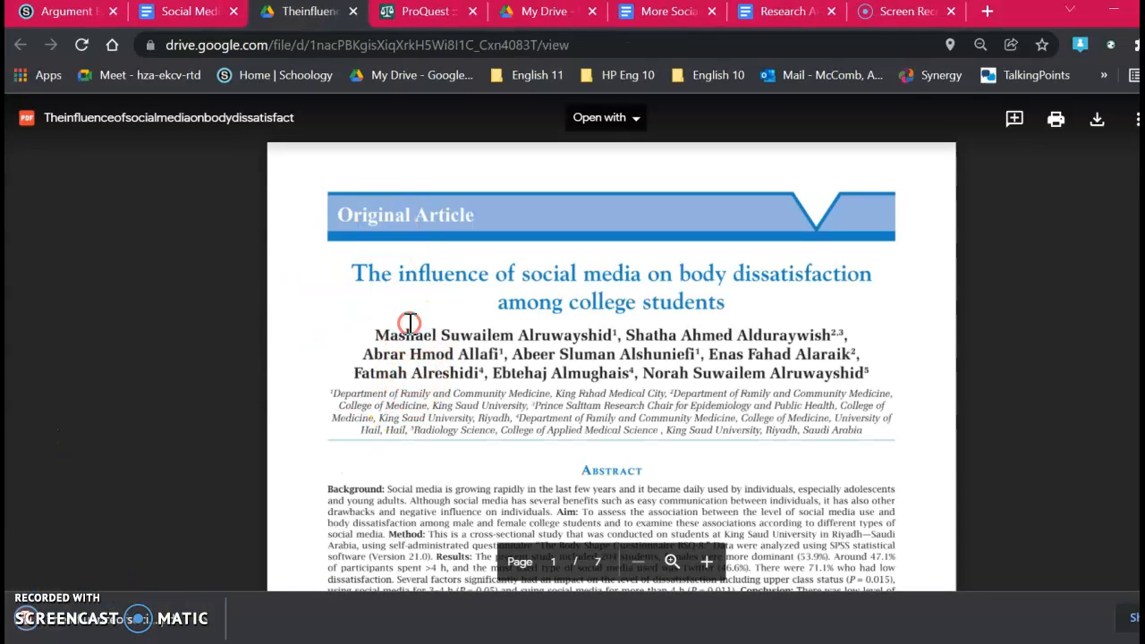
Step: Copy the PDF's text from the article title through the "Keywords" line
drag(351, 274, 784, 451)
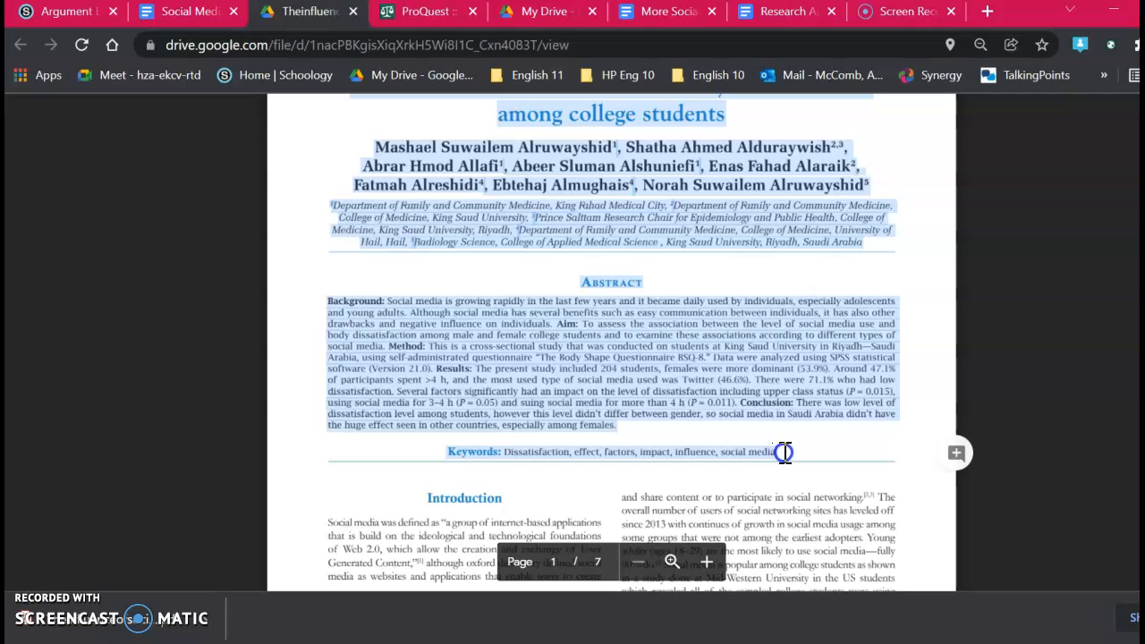
right_click(556, 353)
click(598, 376)
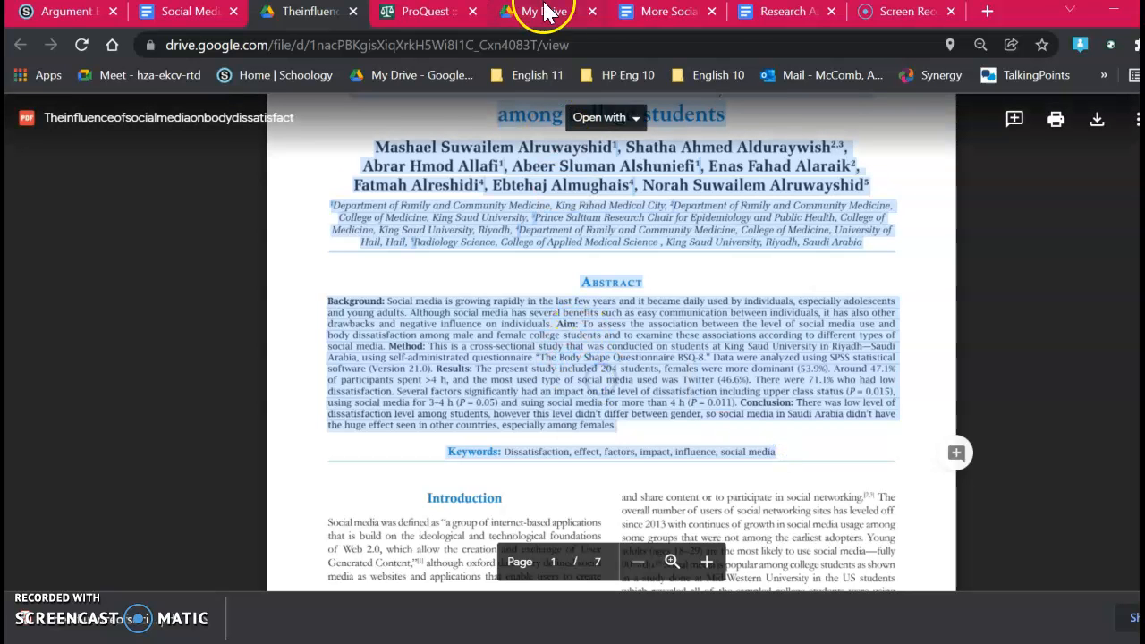
Step: Return to Research Articles and add blank lines after the first article's credit line to reach a new page
click(739, 19)
scroll(537, 524, down, 10)
scroll(542, 525, down, 10)
scroll(549, 528, down, 3)
scroll(573, 279, up, 3)
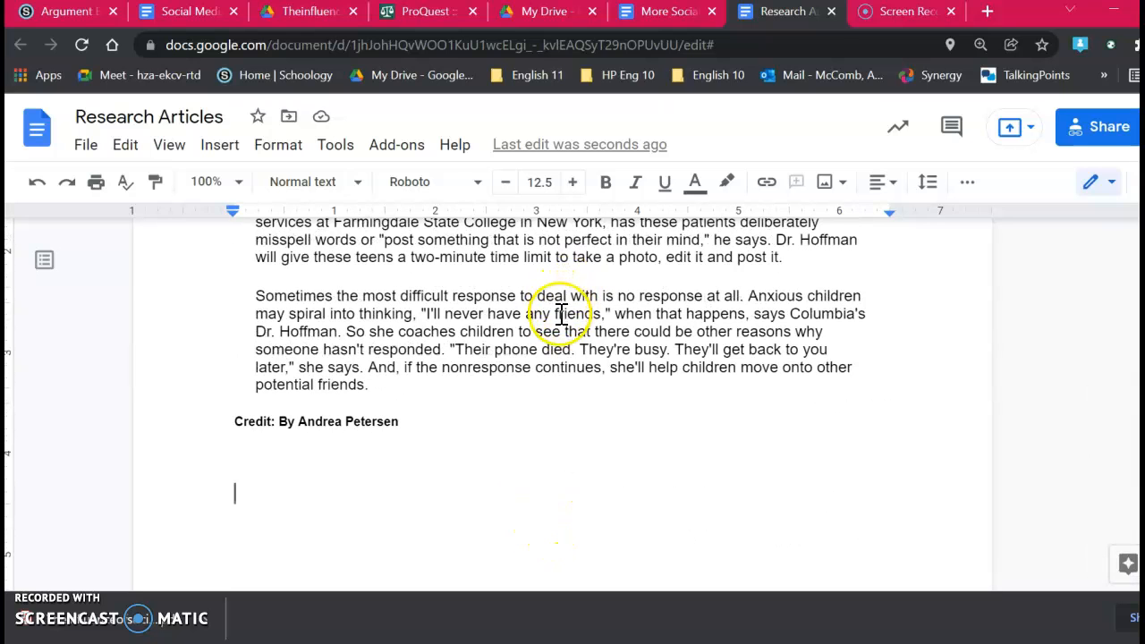
key(Return)
key(Return)
key(Return)
key(Return)
key(Return)
key(Return)
key(Return)
key(Return)
key(Return)
key(Return)
key(Return)
key(Return)
key(Return)
key(Return)
key(Return)
key(Return)
key(Return)
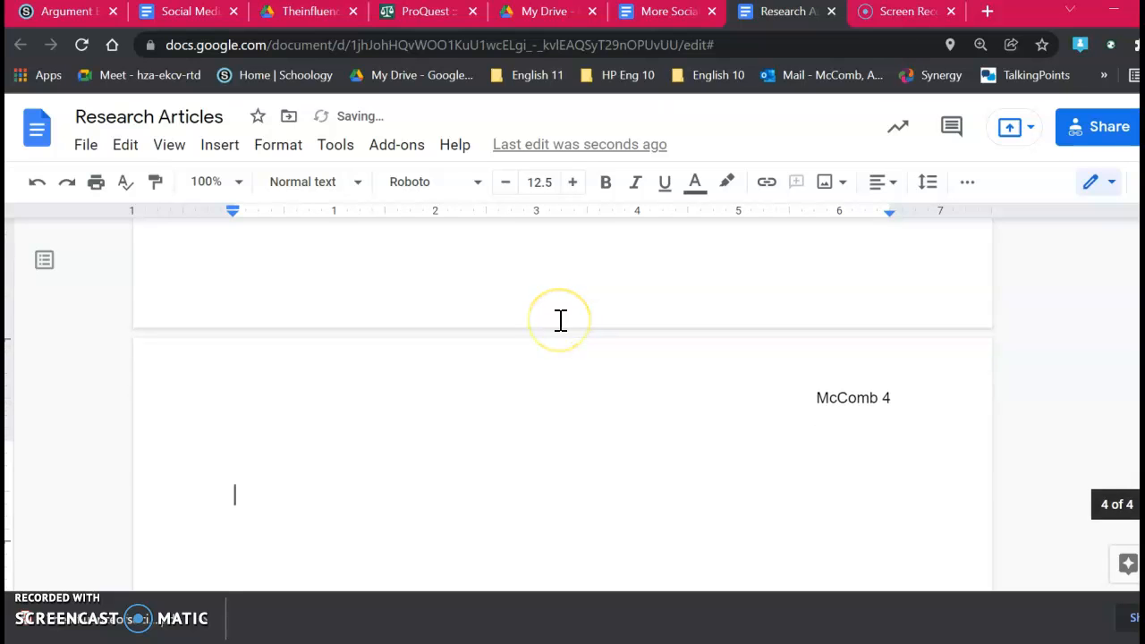
click(560, 329)
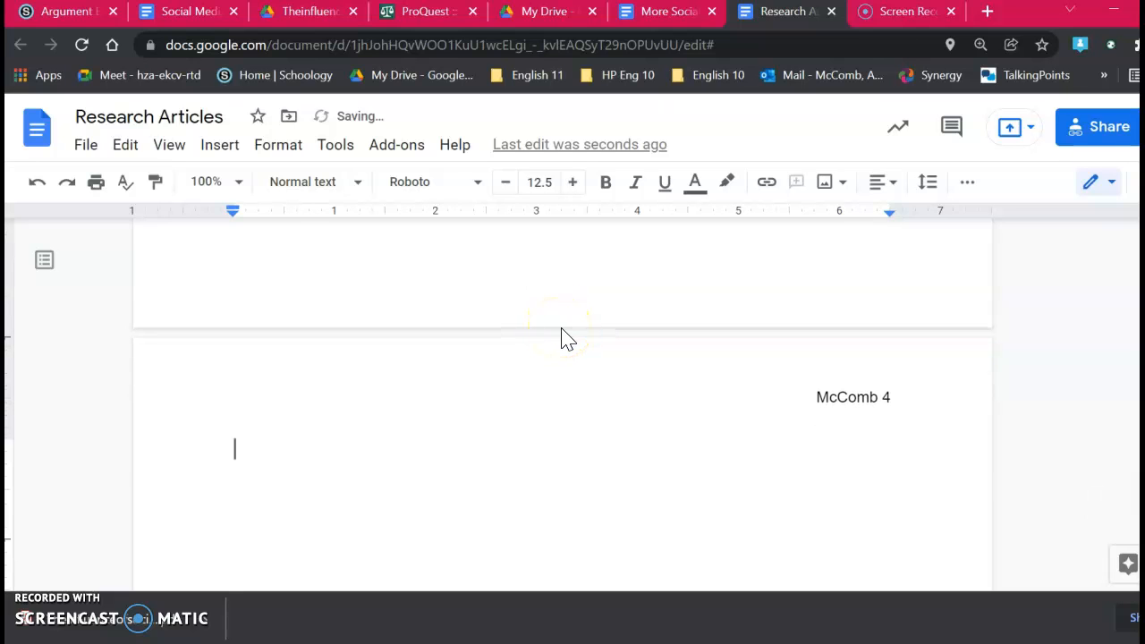
Step: Paste the copied PDF text onto the new page of Research Articles
key(ctrl+v)
scroll(600, 318, up, 10)
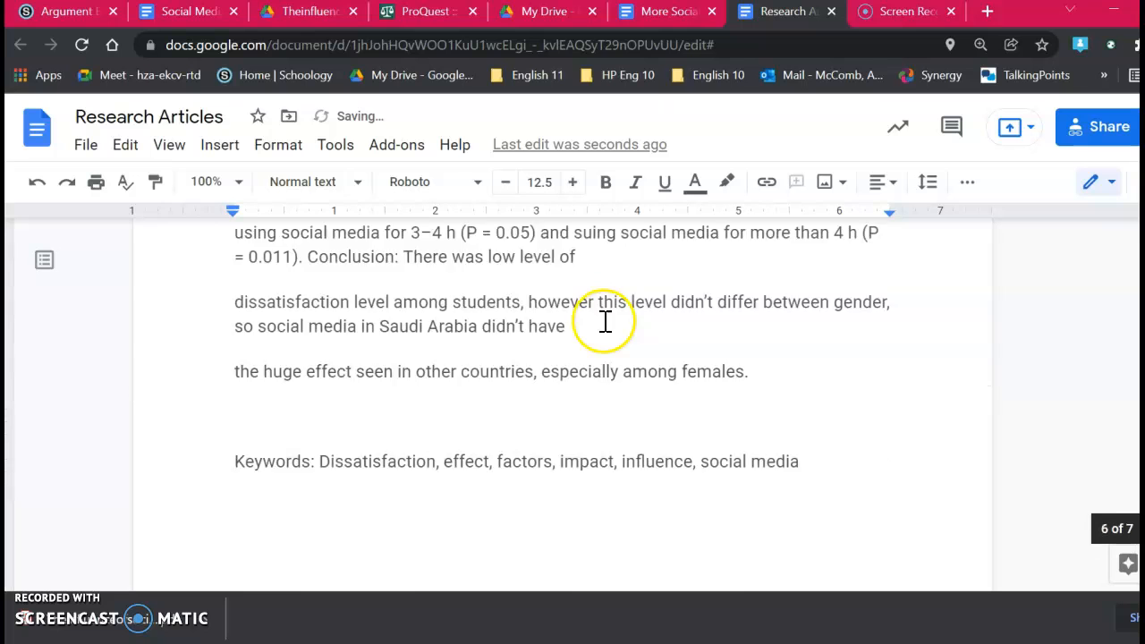
scroll(608, 317, up, 1)
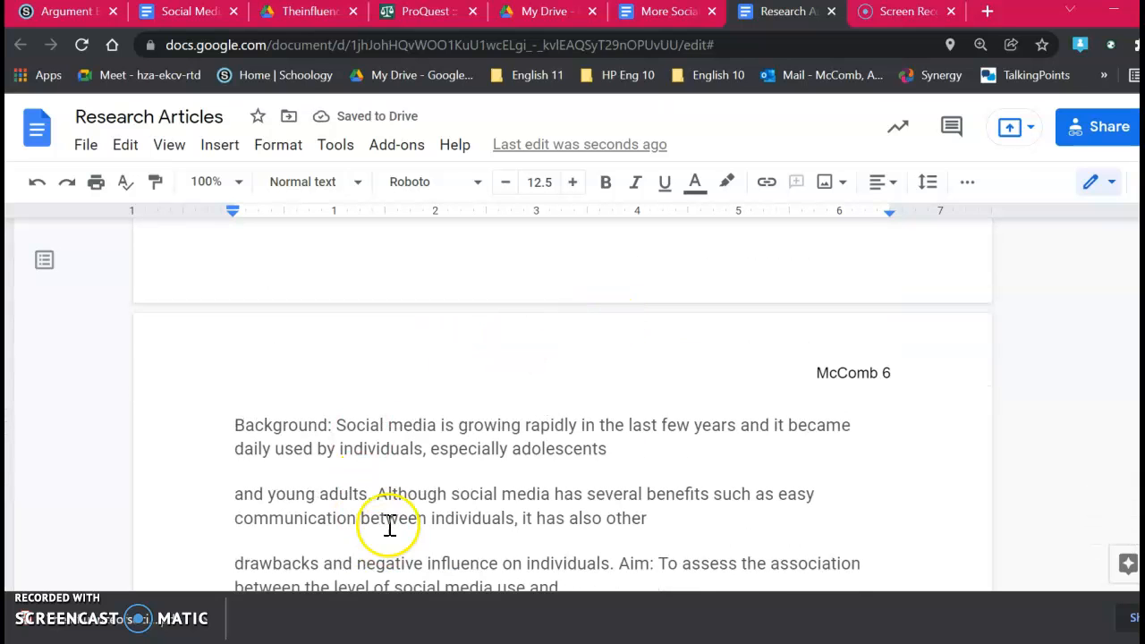
Step: Set the pasted abstract from "Background" through the "Keywords" line to single spacing and remove the space before and after its paragraphs
click(235, 425)
drag(234, 425, 824, 286)
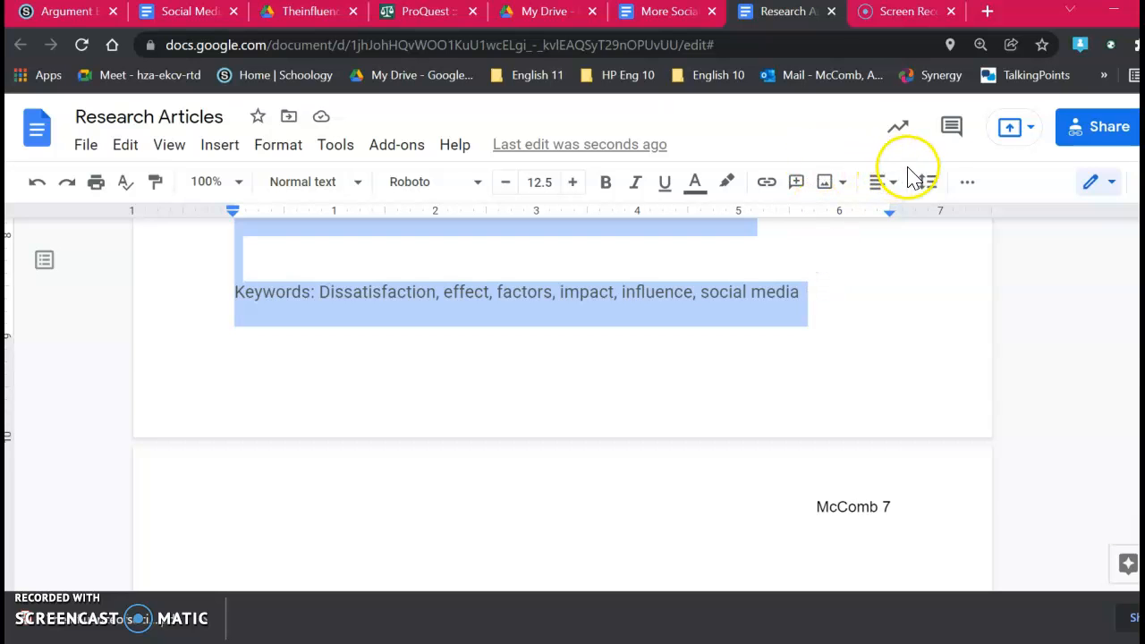
click(928, 182)
click(950, 224)
click(926, 183)
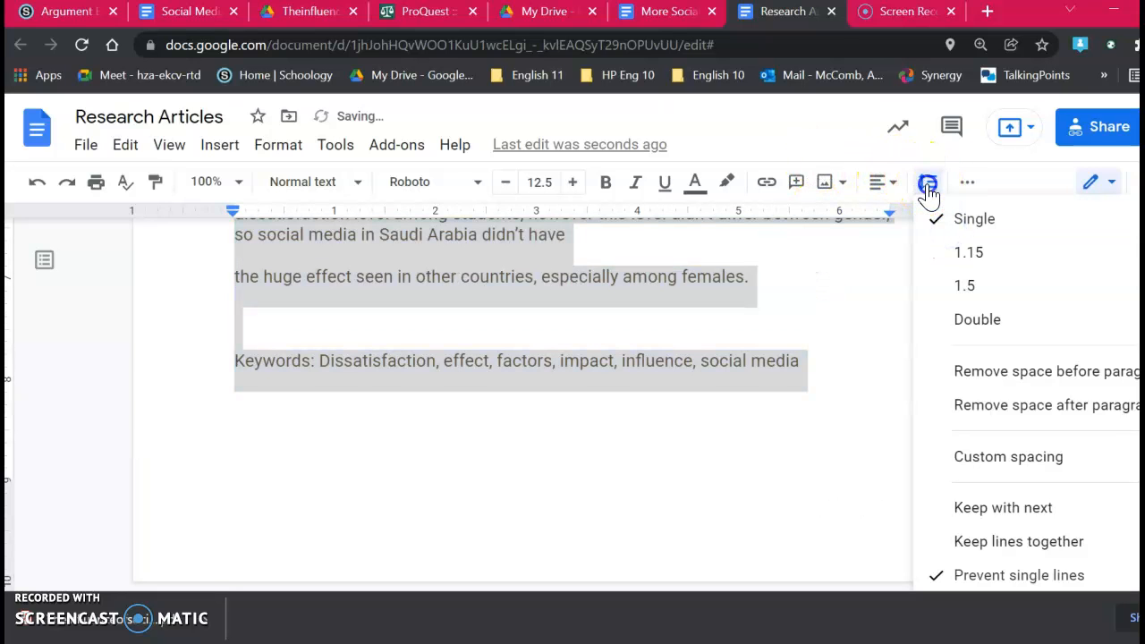
click(958, 371)
click(928, 183)
click(966, 407)
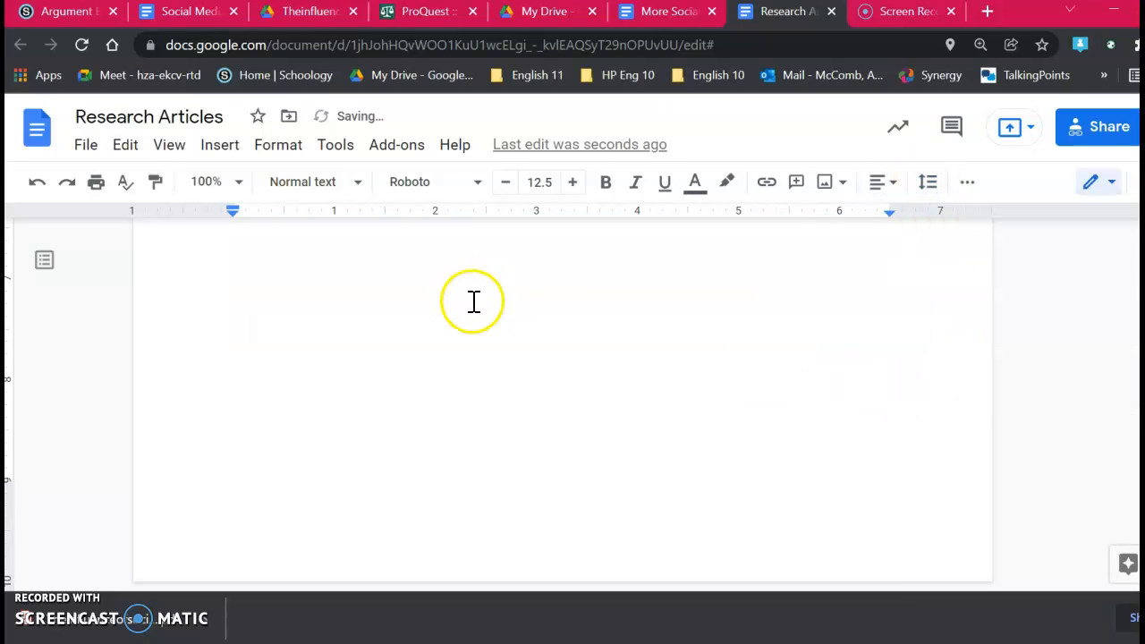
scroll(501, 306, up, 2)
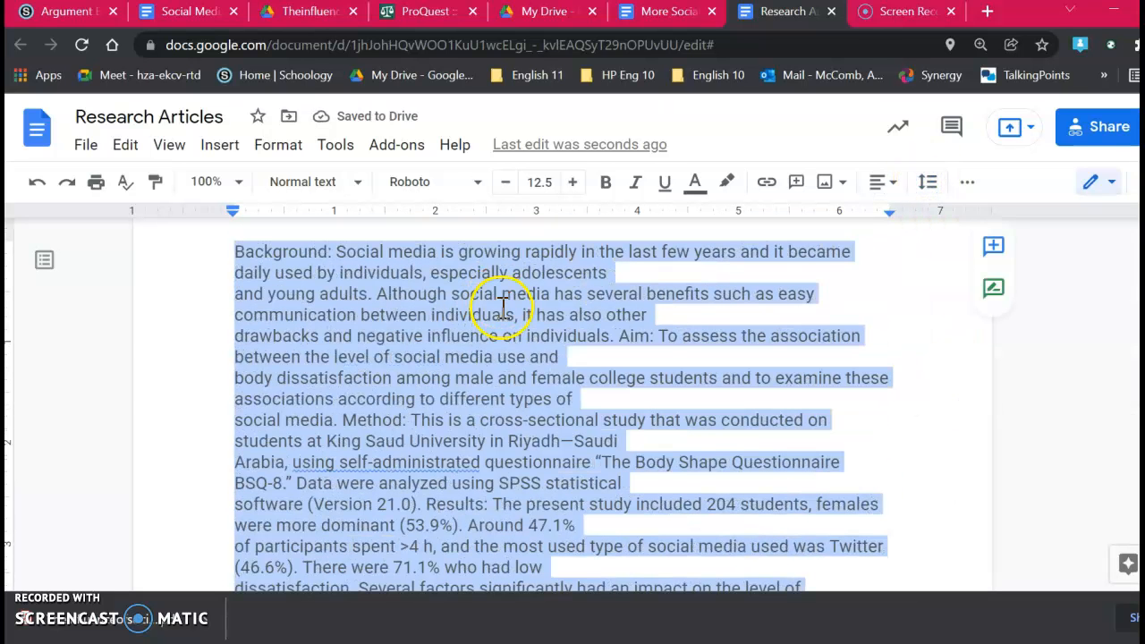
scroll(503, 306, up, 2)
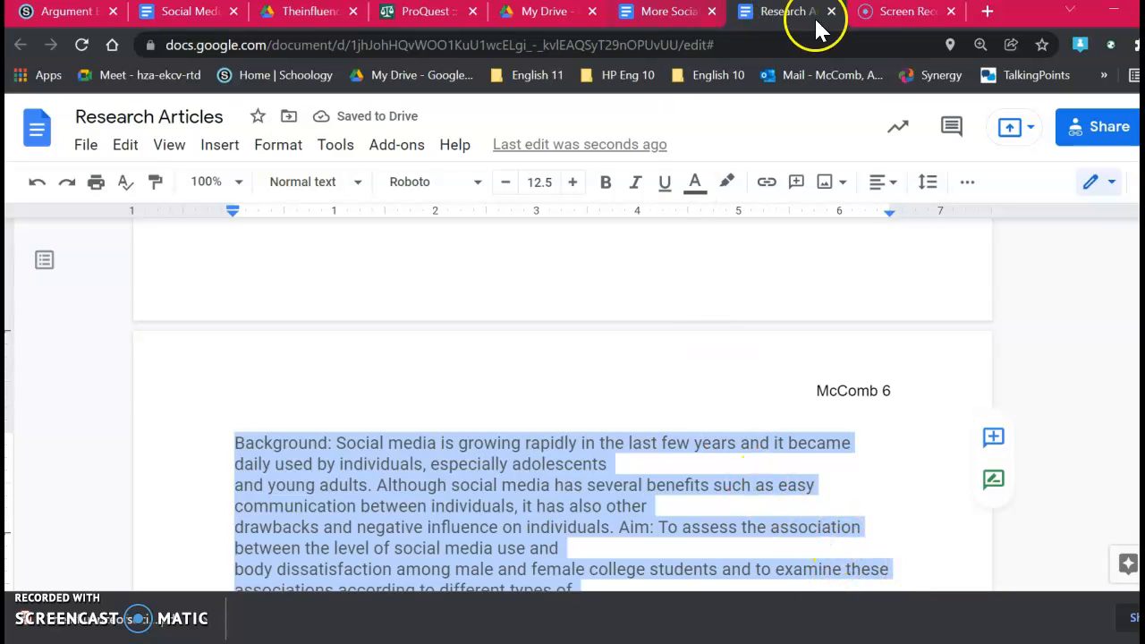
click(905, 398)
Step: Try sharing Research Articles with the teacher as an editor, leaving the invitation unsent
click(1098, 126)
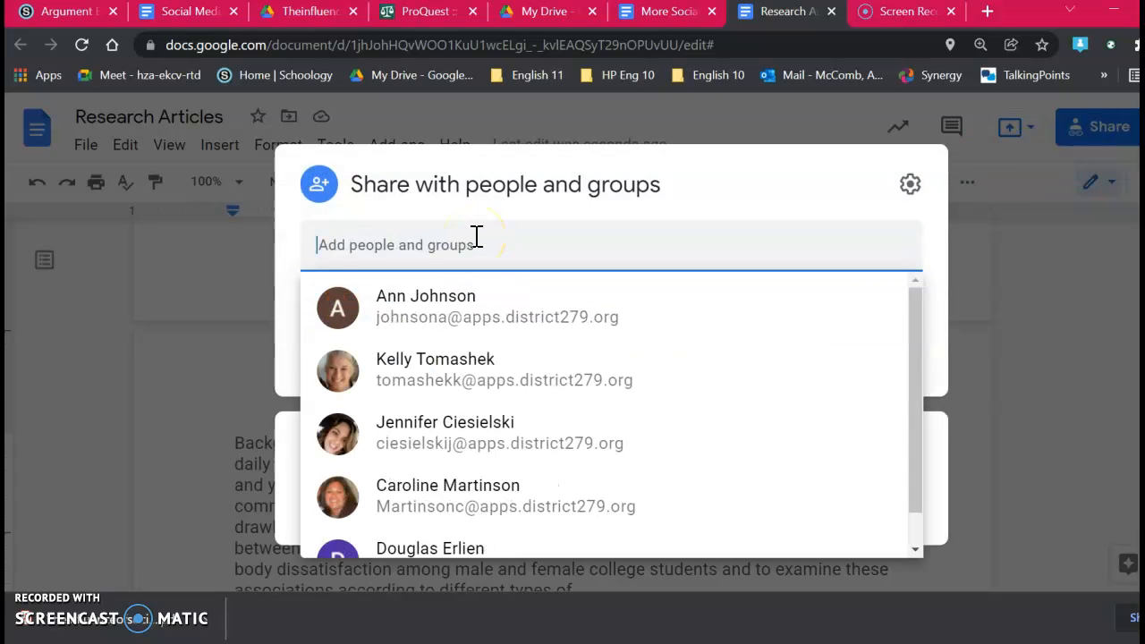
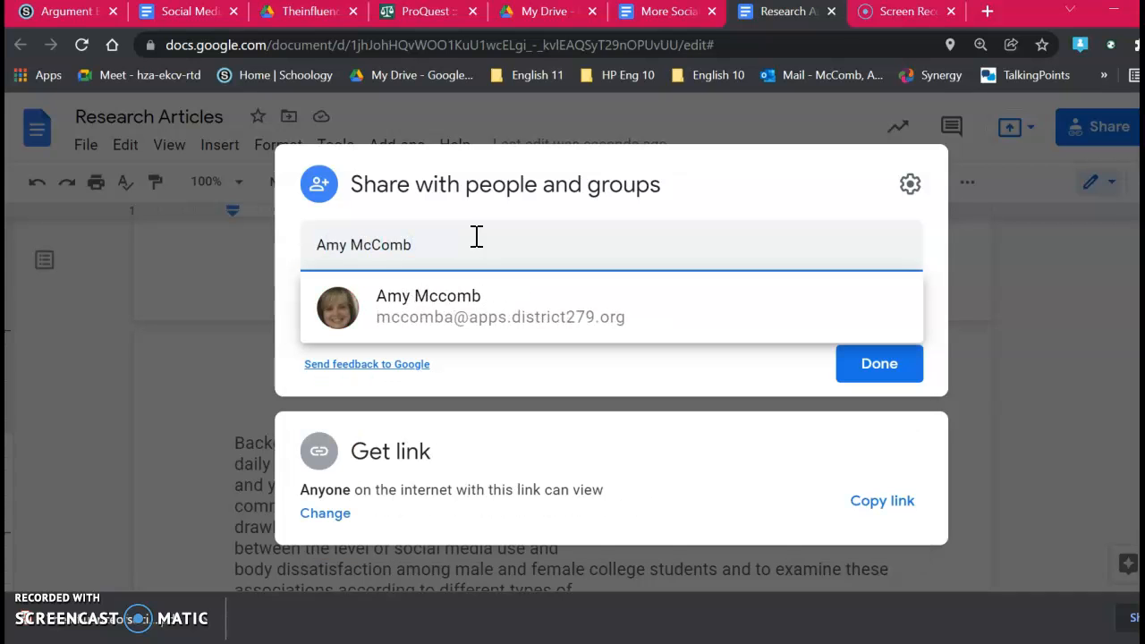
click(447, 308)
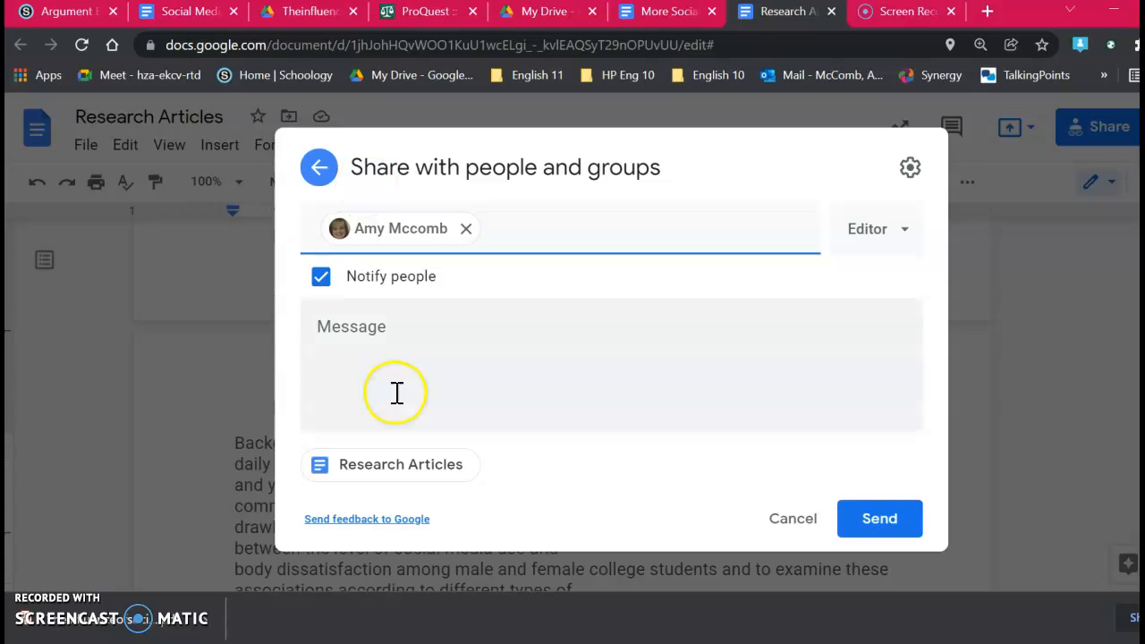
click(794, 519)
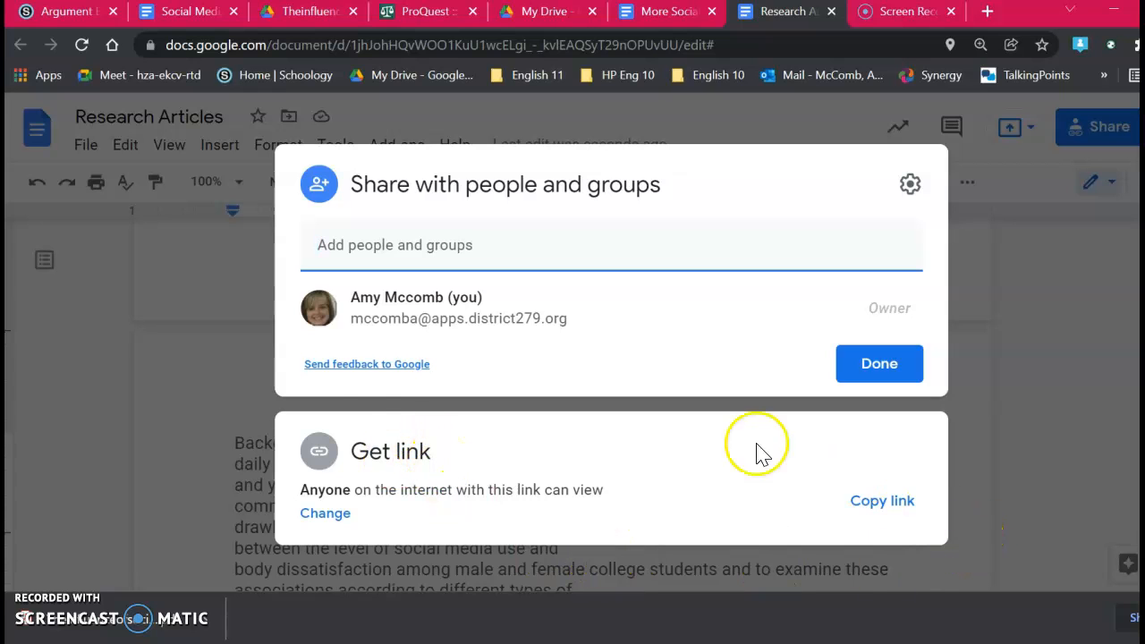
click(915, 379)
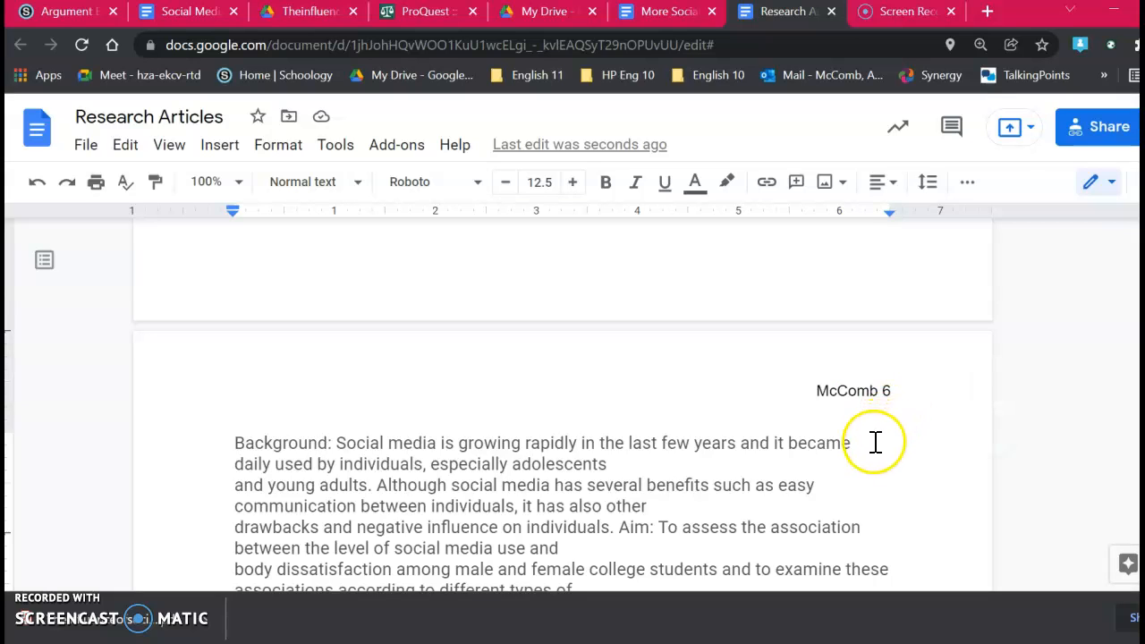
scroll(874, 442, up, 15)
scroll(874, 442, up, 20)
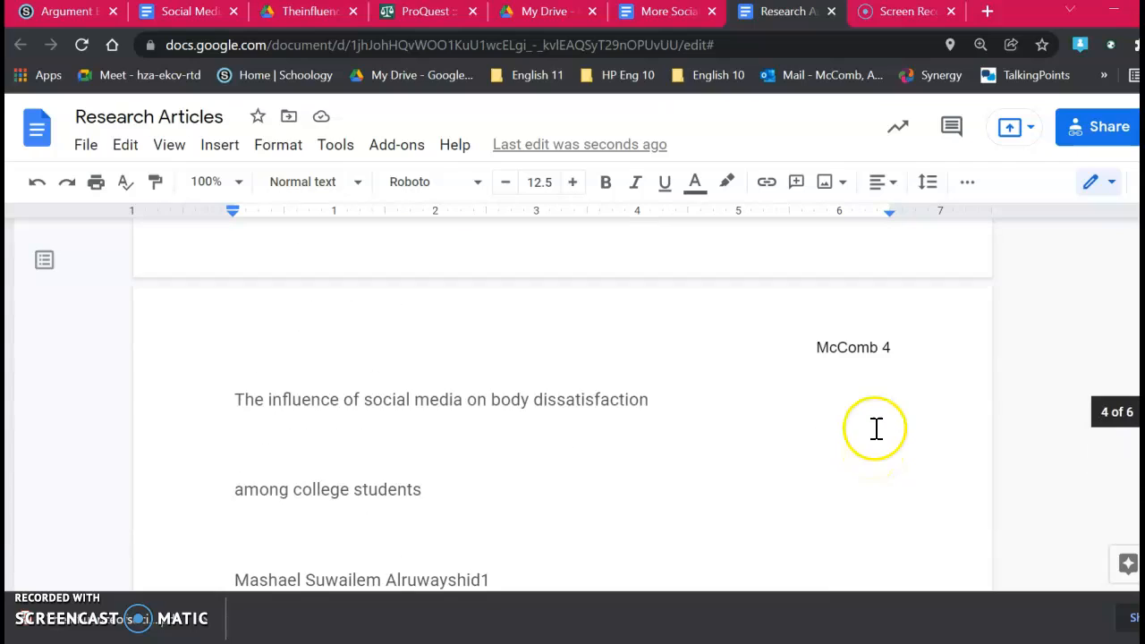
scroll(877, 422, up, 8)
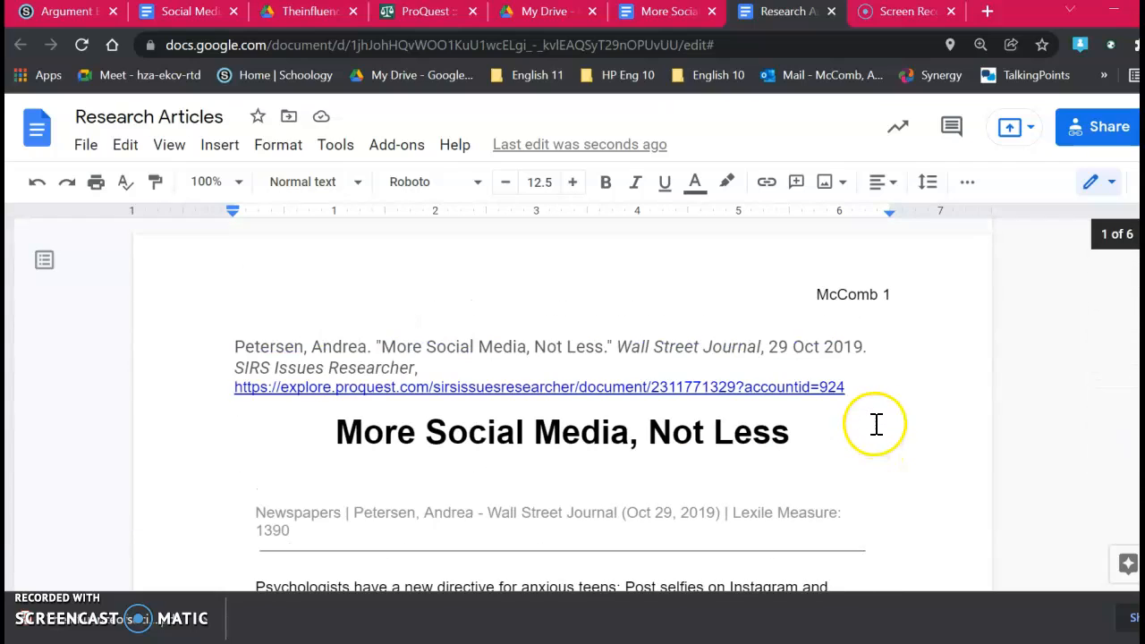